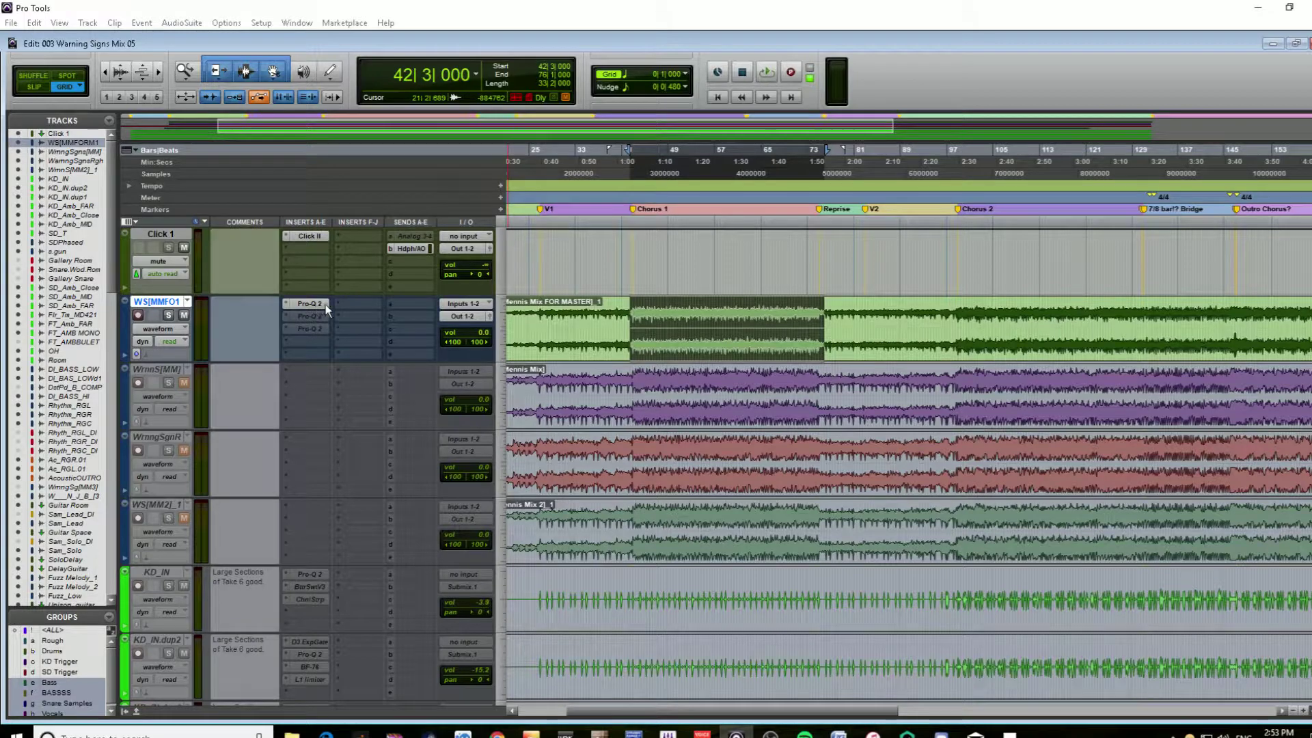
# - Set the high cut in the first Pro-Q 2 on the mix-for-master track to about 180 Hz with Q 1.039
pyautogui.click(940, 314)
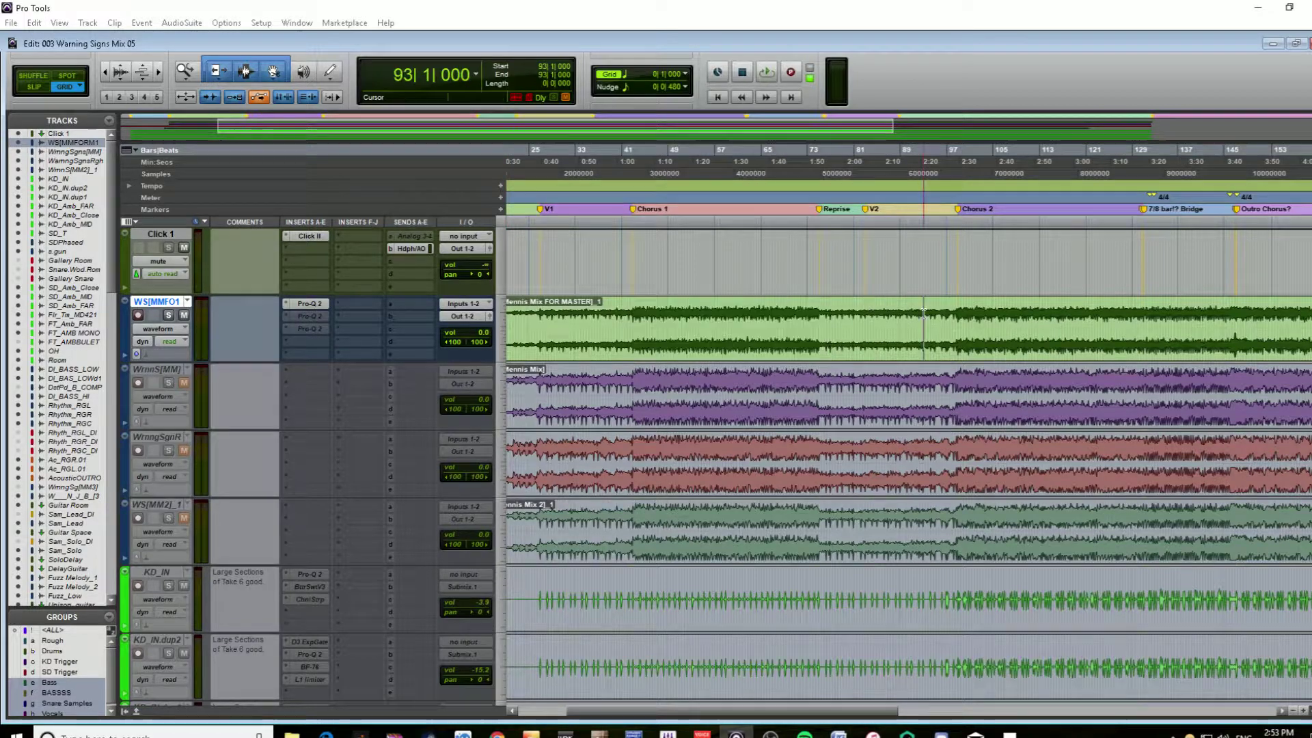
pyautogui.keyDown('ctrl'); pyautogui.keyDown('super'); pyautogui.click(311, 303); pyautogui.keyUp('super'); pyautogui.keyUp('ctrl')
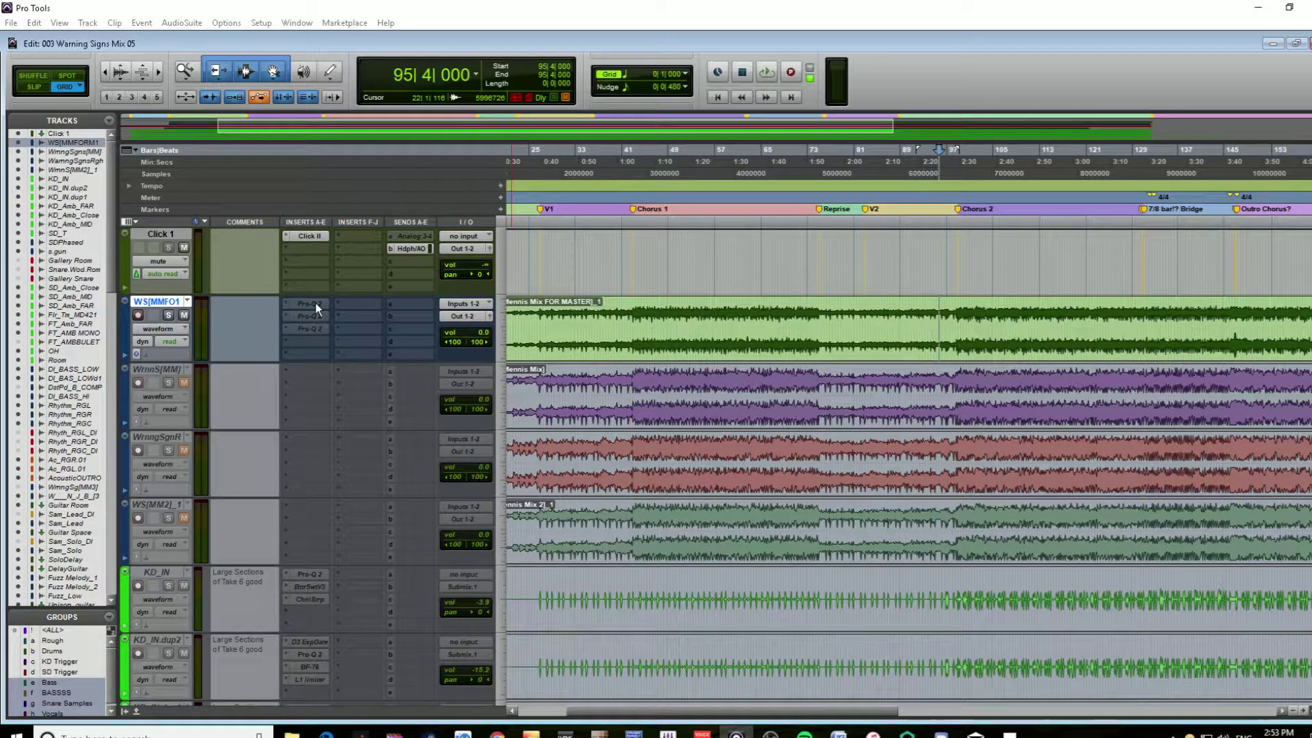
pyautogui.keyDown('ctrl'); pyautogui.keyDown('super'); pyautogui.click(315, 304); pyautogui.keyUp('super'); pyautogui.keyUp('ctrl')
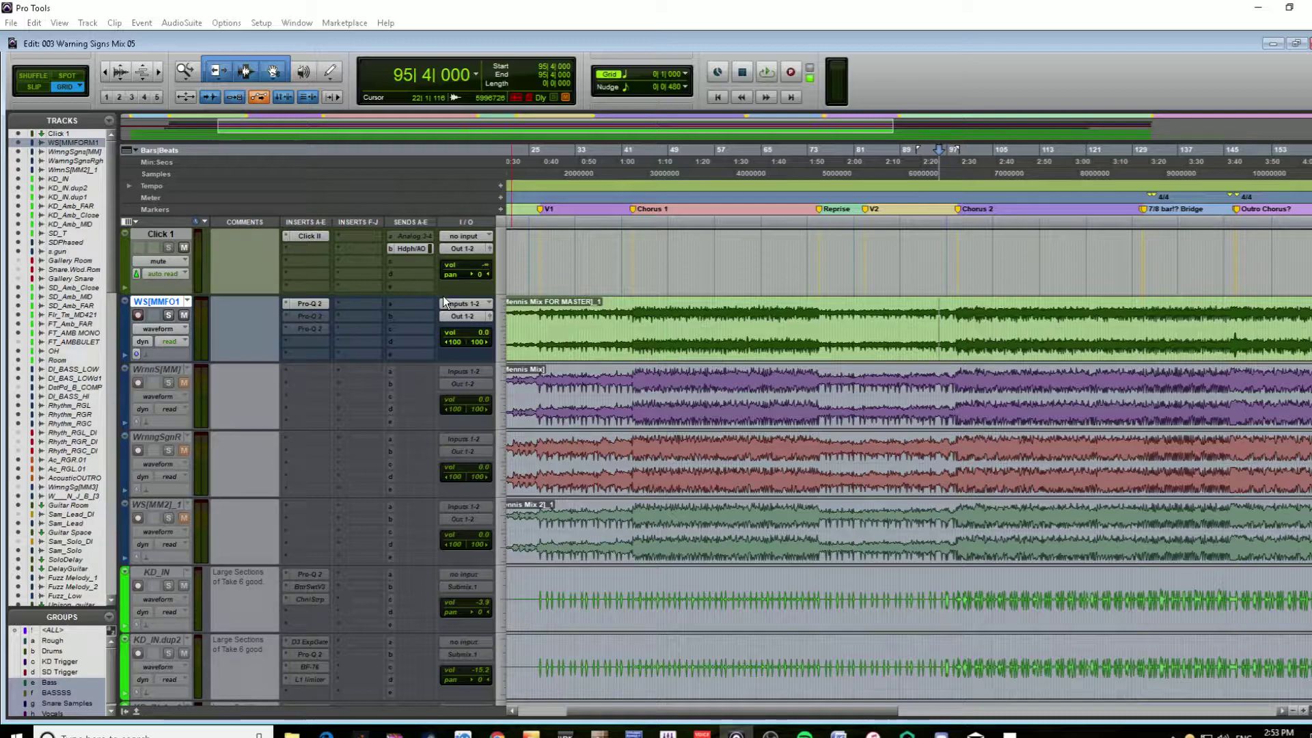
pyautogui.click(310, 304)
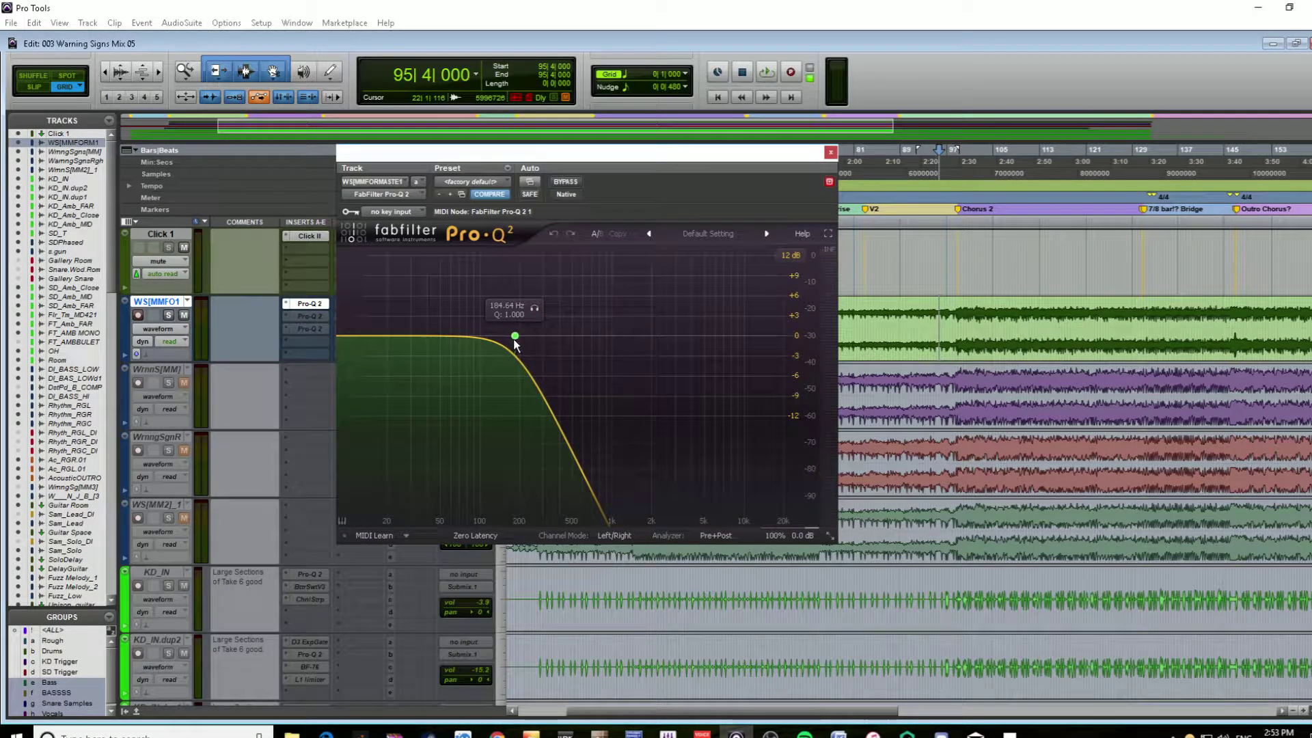
pyautogui.moveTo(513, 340); pyautogui.dragTo(514, 334)
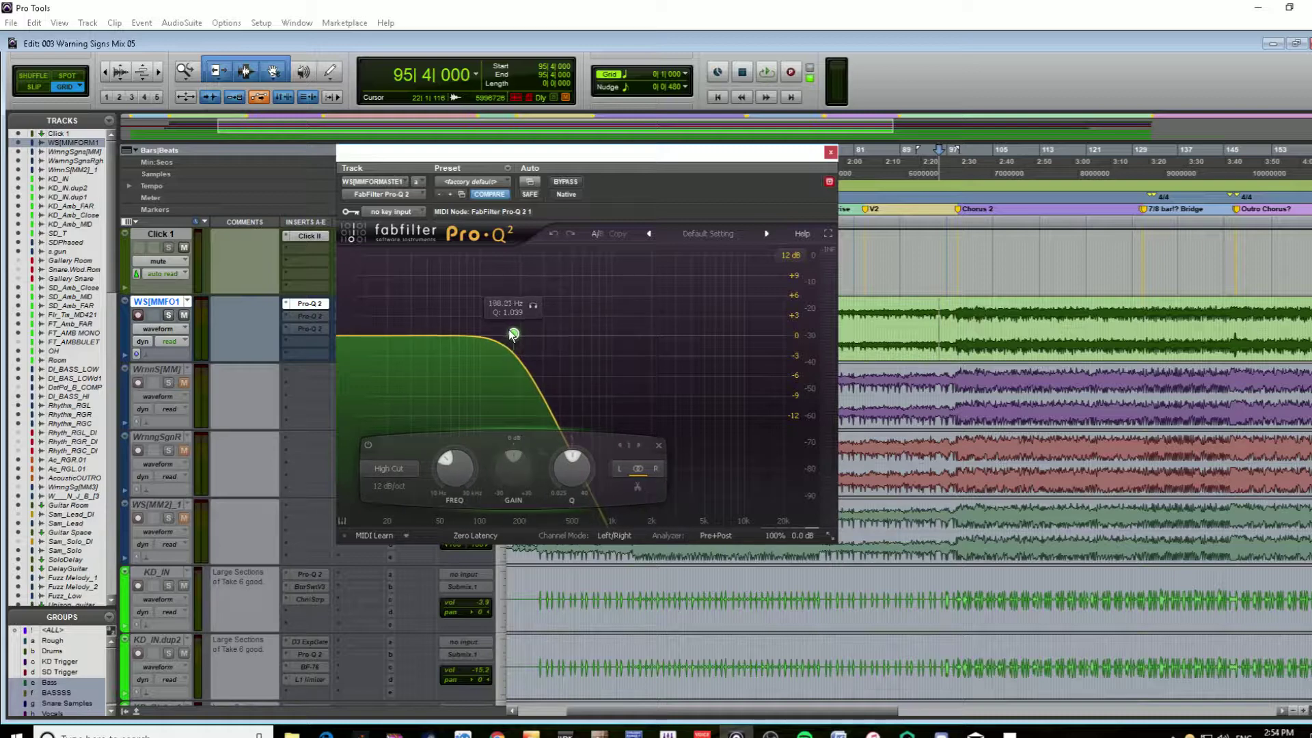
pyautogui.click(830, 152)
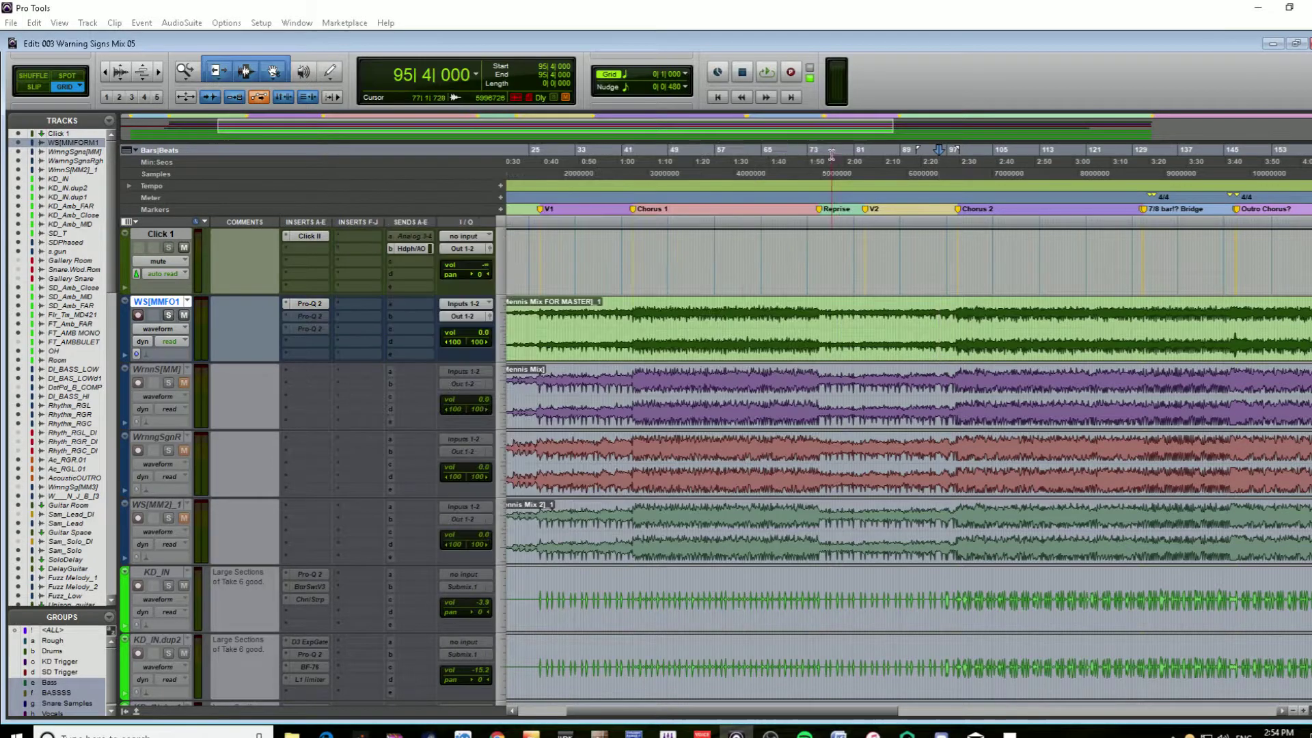
# - Bypass the first Pro-Q 2 and play the unfiltered mix from bar 93 beat 4 into Chorus 2
pyautogui.click(929, 315)
pyautogui.click(922, 317)
pyautogui.click(327, 305)
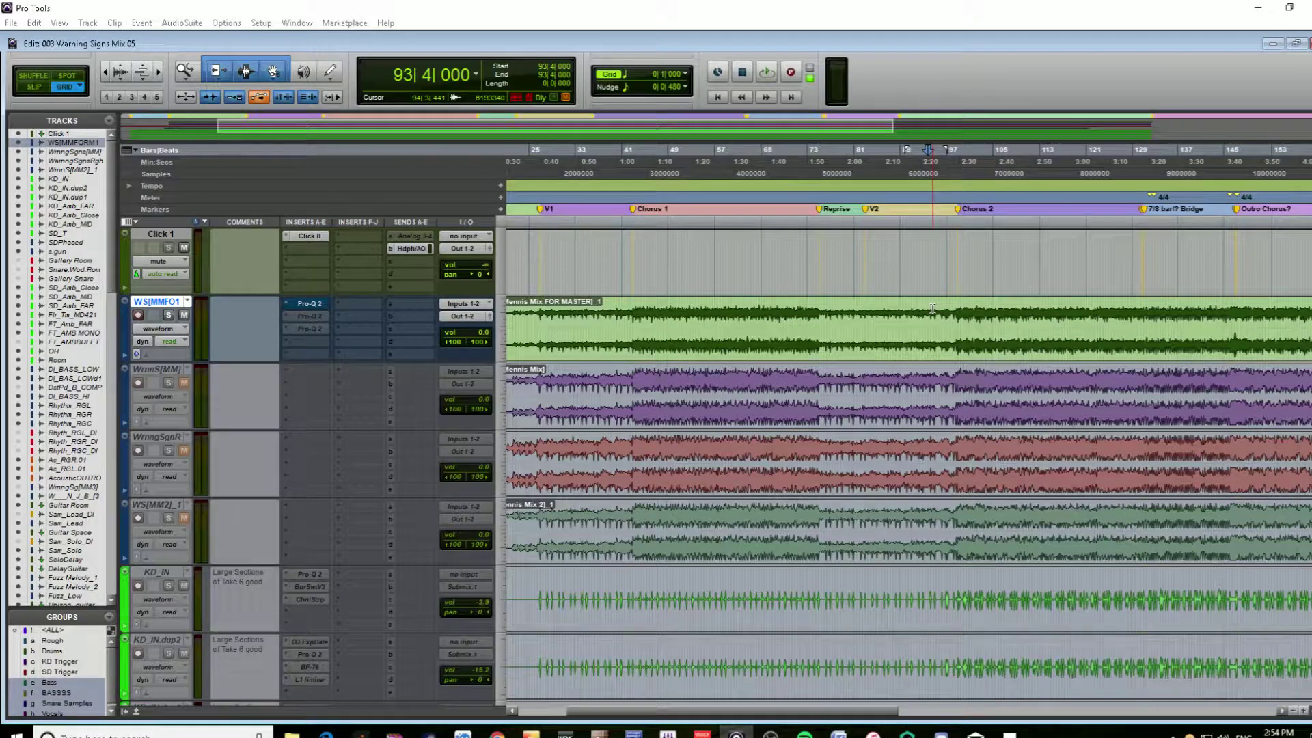
pyautogui.press('space')
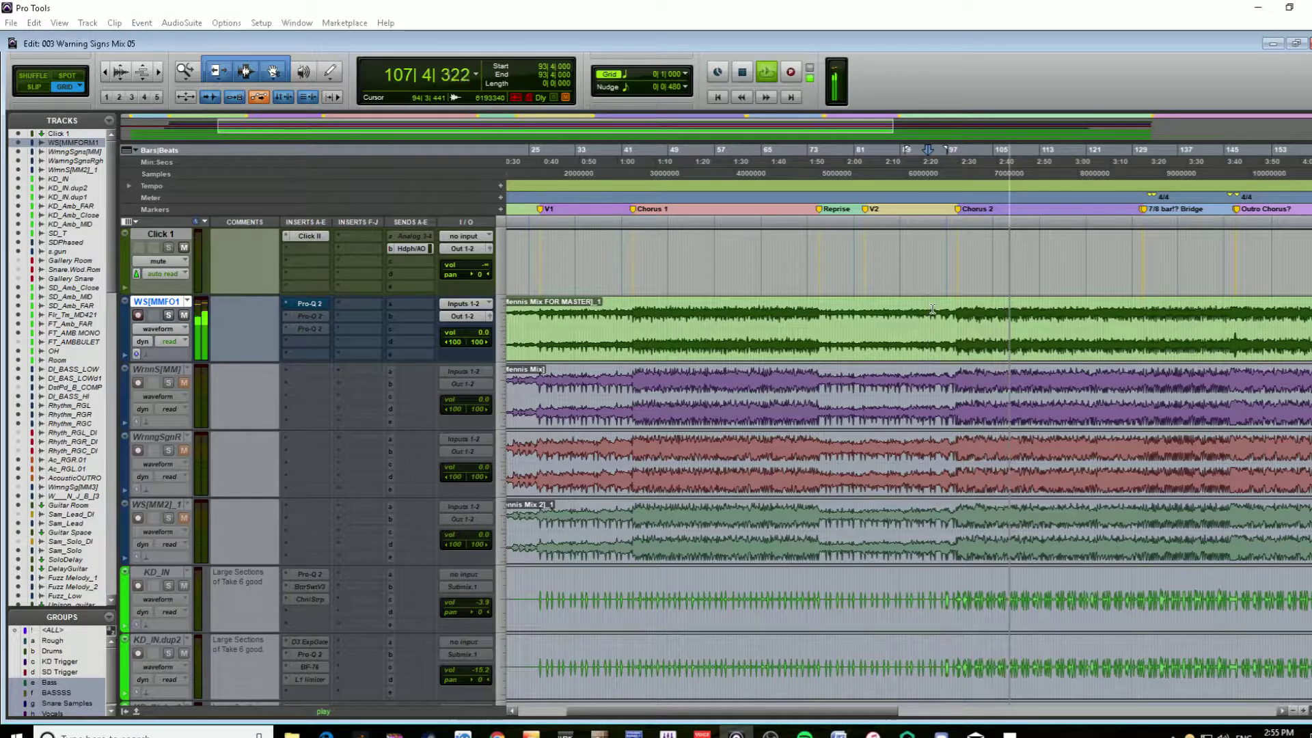
pyautogui.press('space')
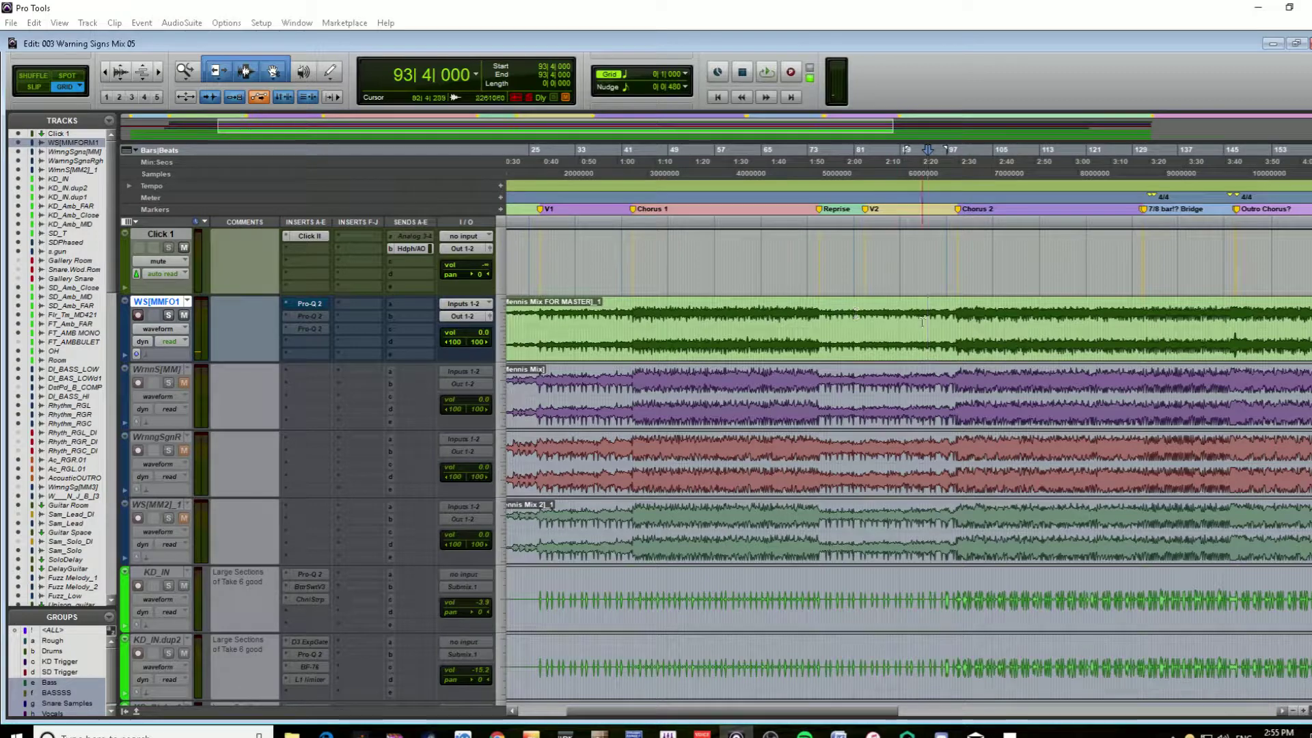
# - Open the first Pro-Q 2 on the mix-for-master track and take it out of bypass
pyautogui.moveTo(926, 322); pyautogui.dragTo(982, 330)
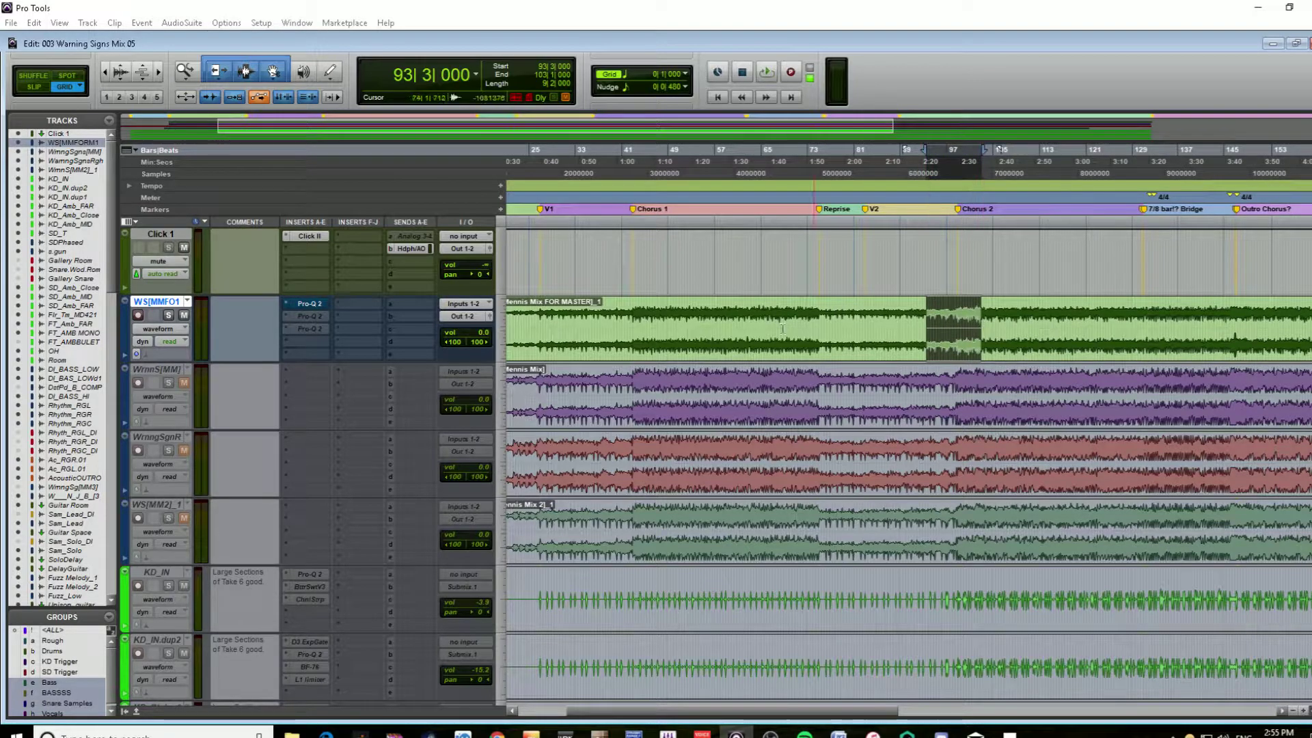
pyautogui.click(300, 304)
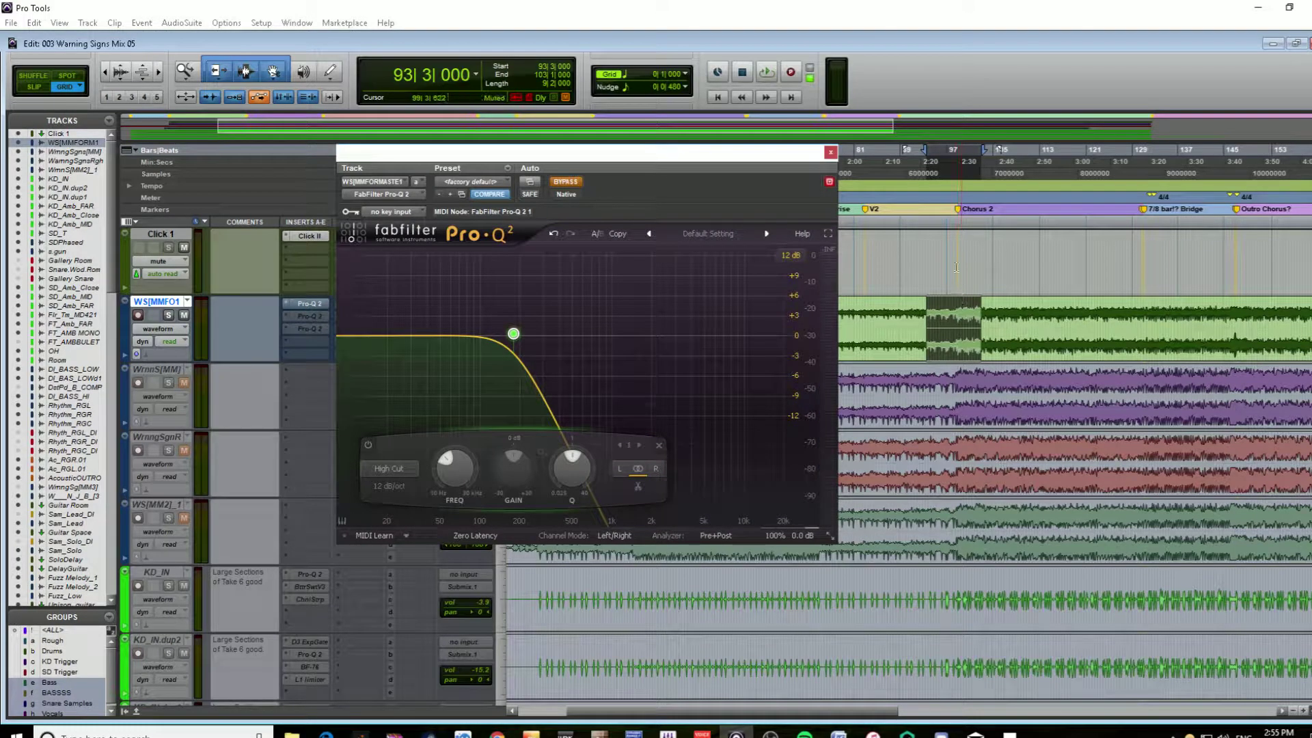
pyautogui.moveTo(793, 153); pyautogui.dragTo(854, 130)
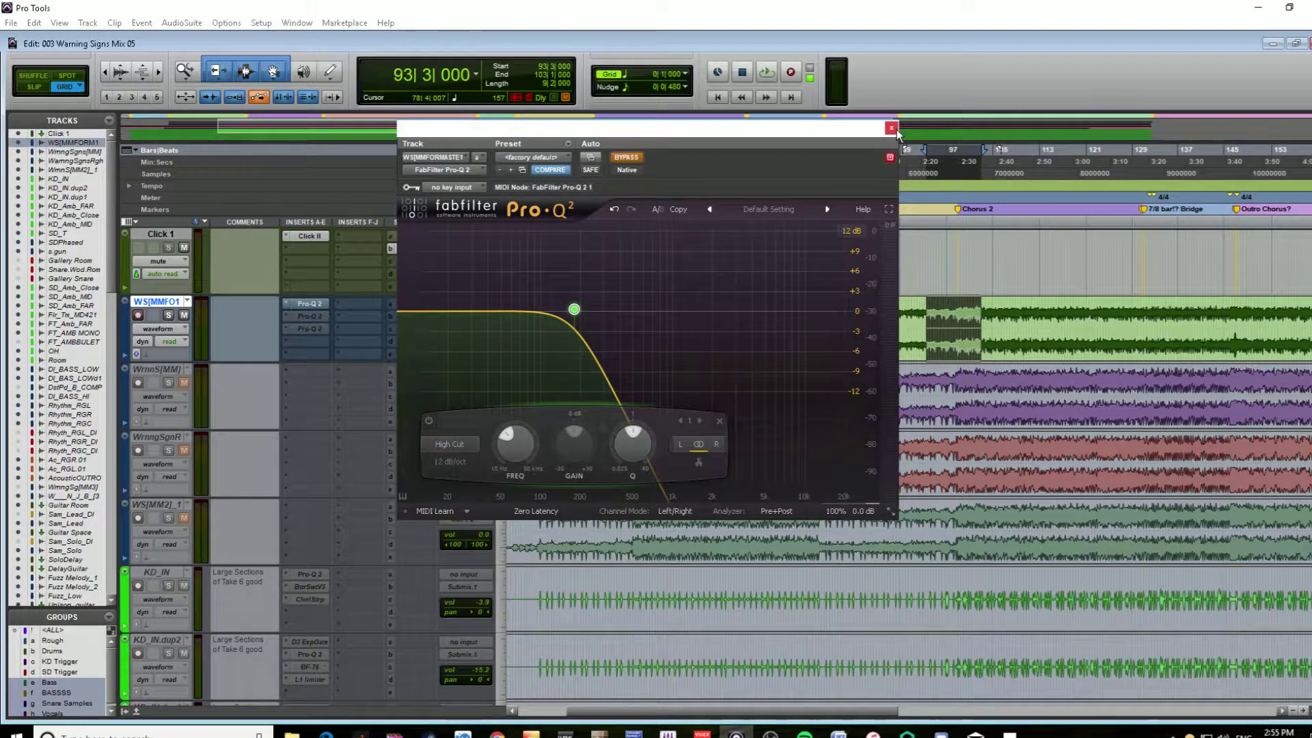
pyautogui.click(620, 160)
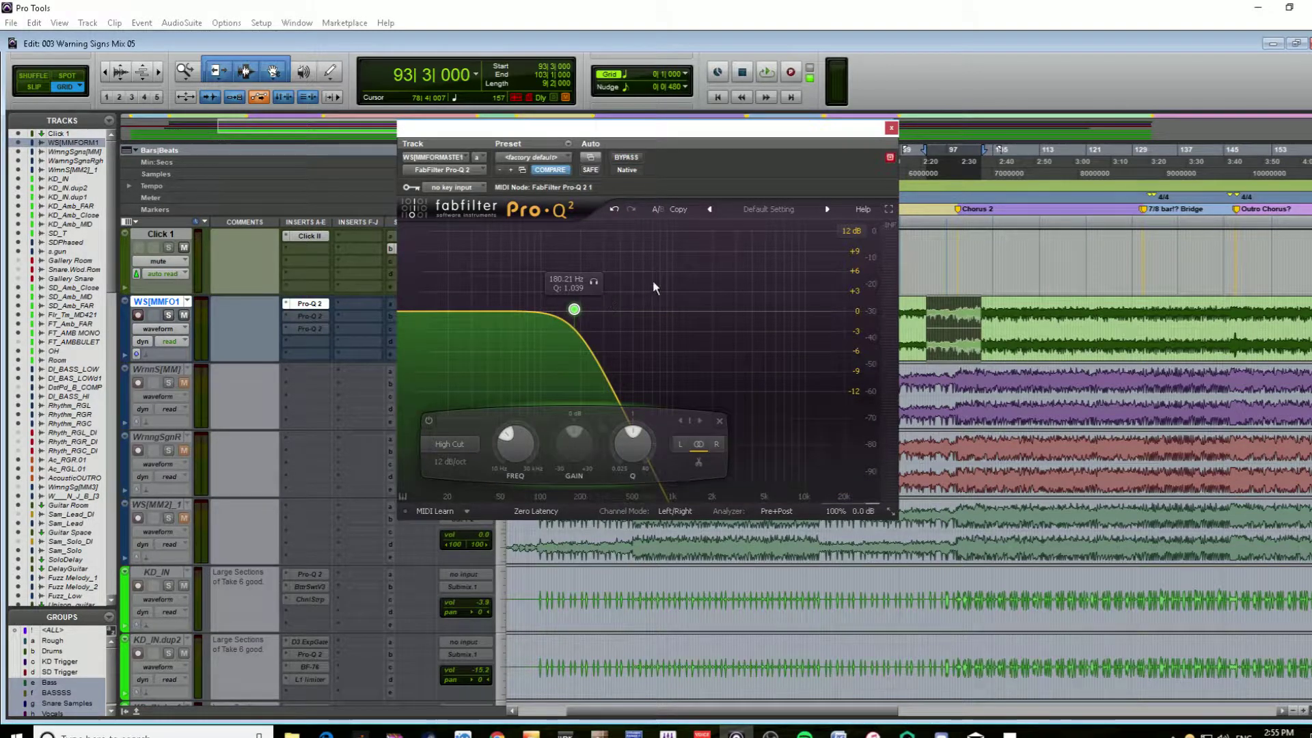
# - Play the transition into Chorus 2 from bar 92 beat 4 through the high cut to hear only the lows
pyautogui.click(921, 308)
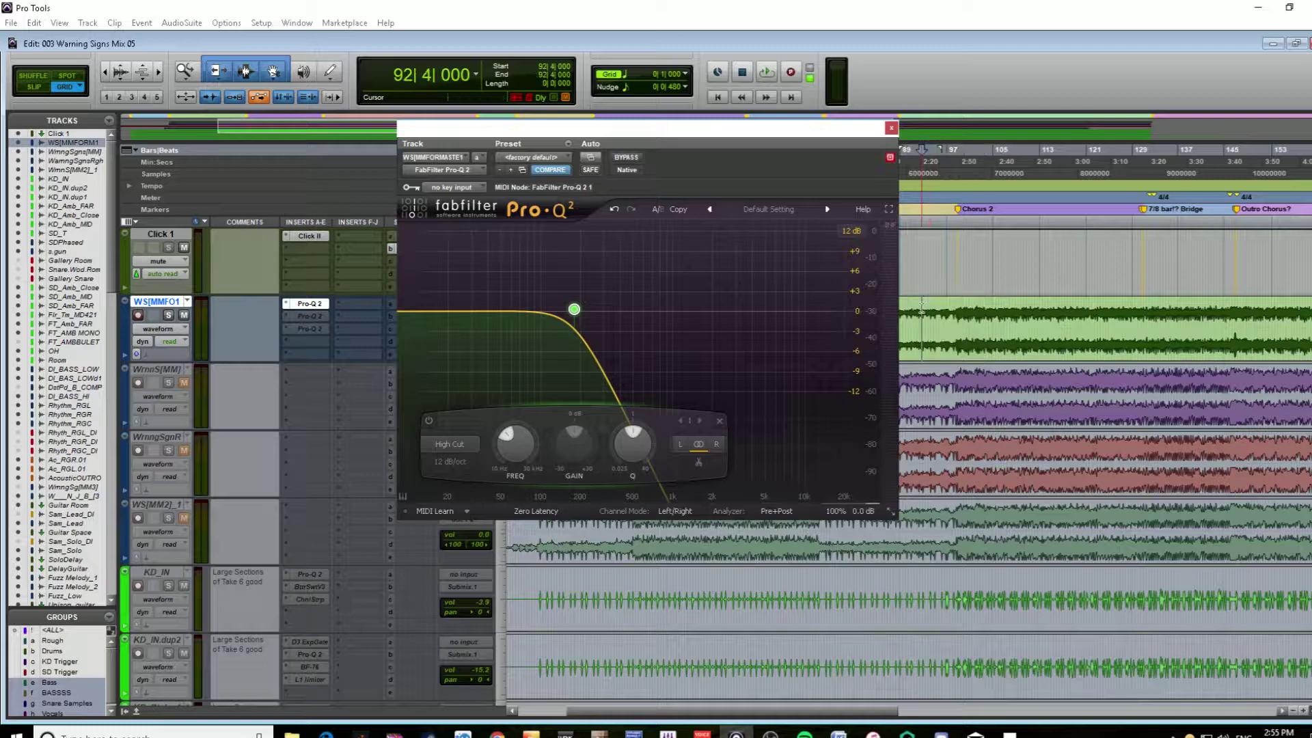
pyautogui.press('space')
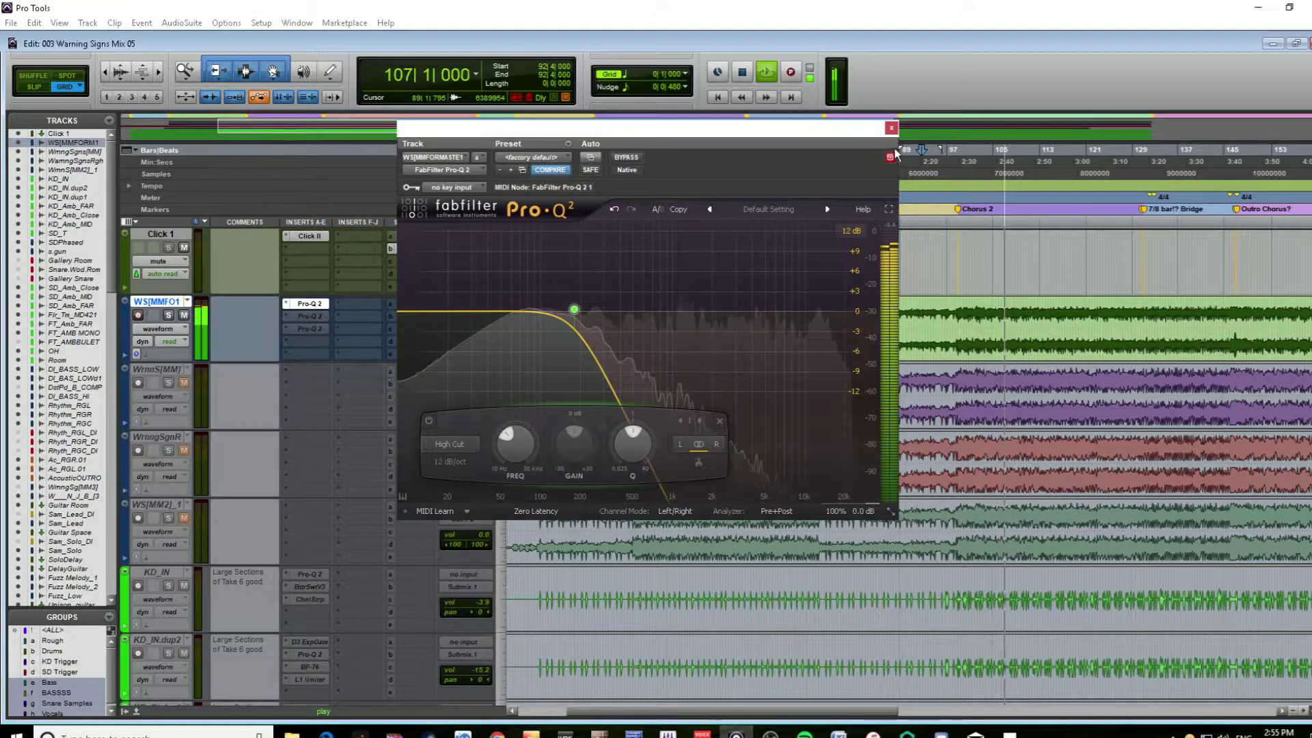
pyautogui.press('space')
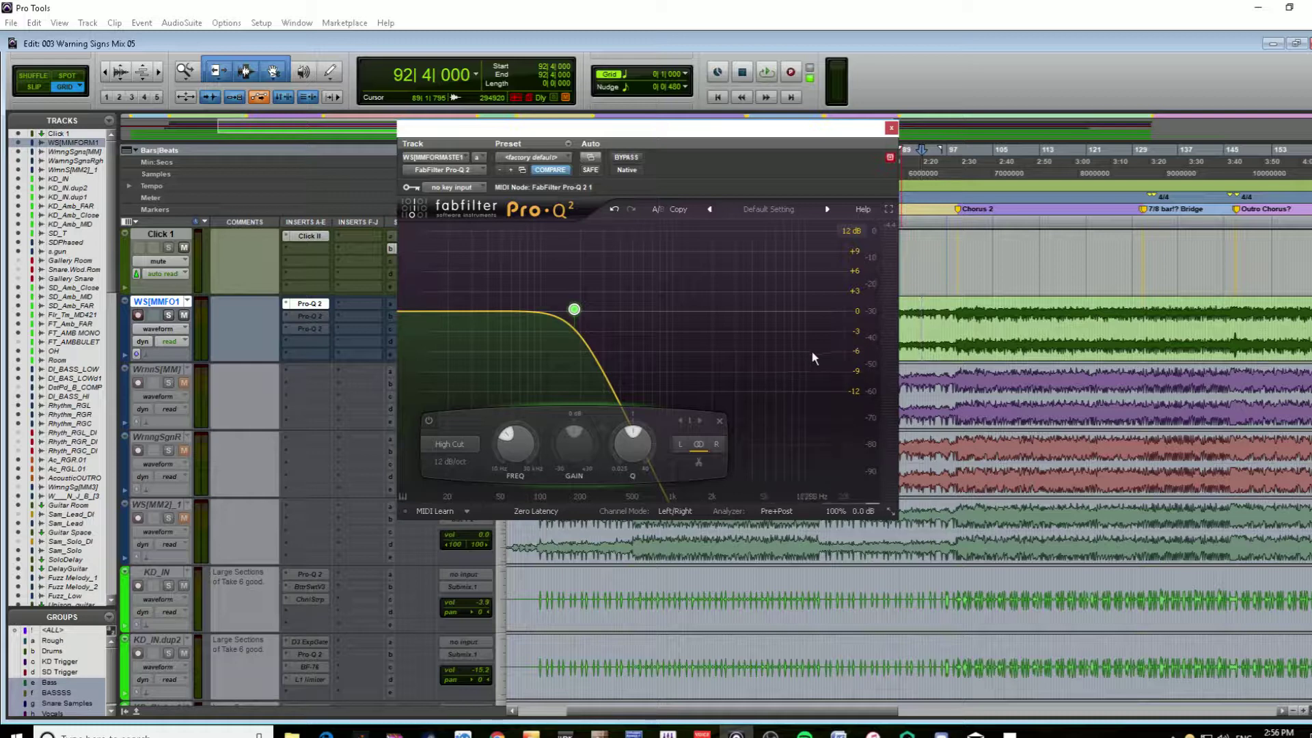
pyautogui.moveTo(580, 285)
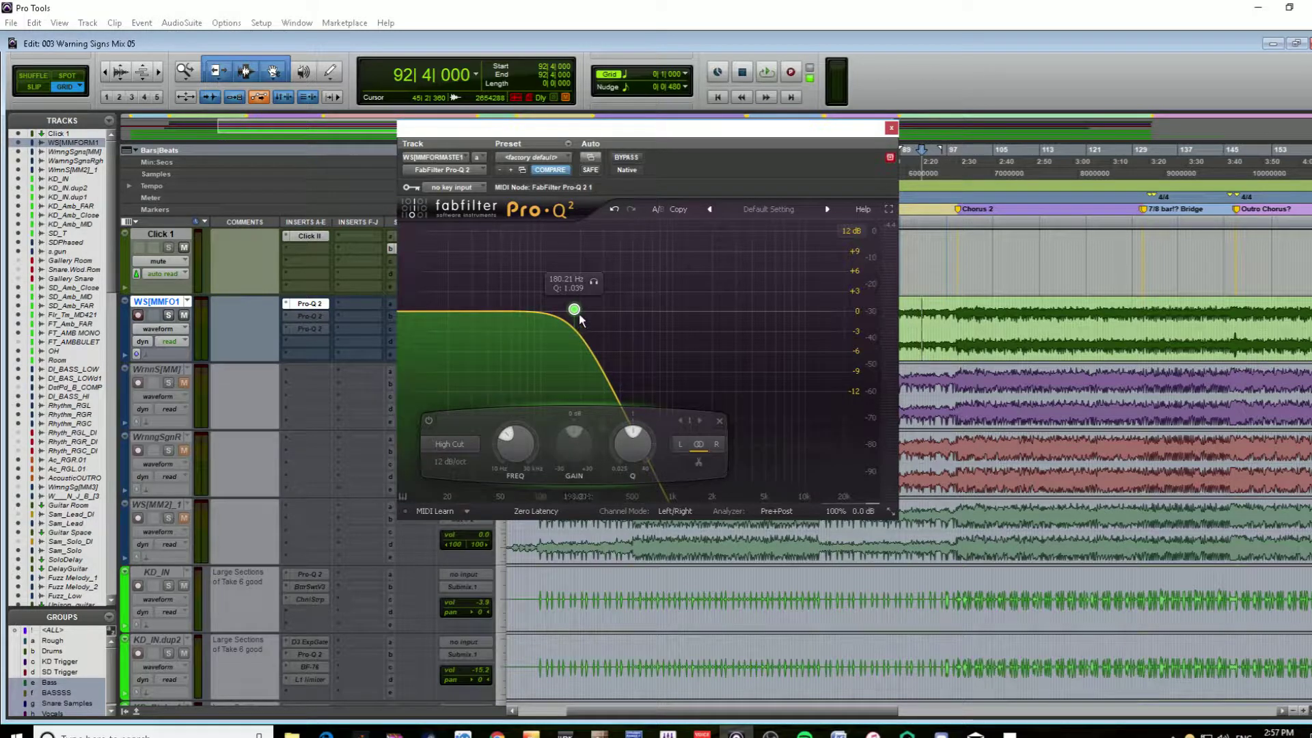
# - Switch from the first to the second Pro-Q 2, setting its low cut to about 182 Hz and high cut to about 2072 Hz
pyautogui.keyDown('ctrl'); pyautogui.keyDown('super'); pyautogui.click(313, 305); pyautogui.keyUp('super'); pyautogui.keyUp('ctrl')
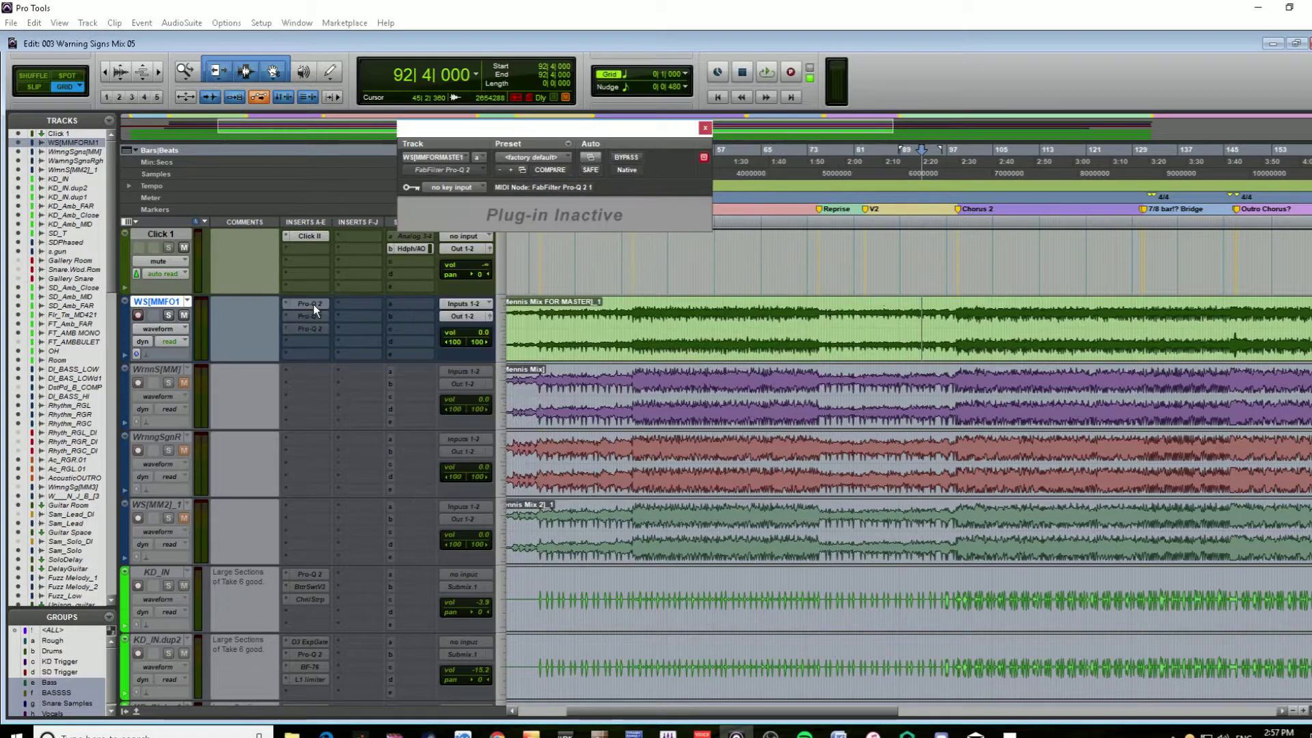
pyautogui.click(318, 315)
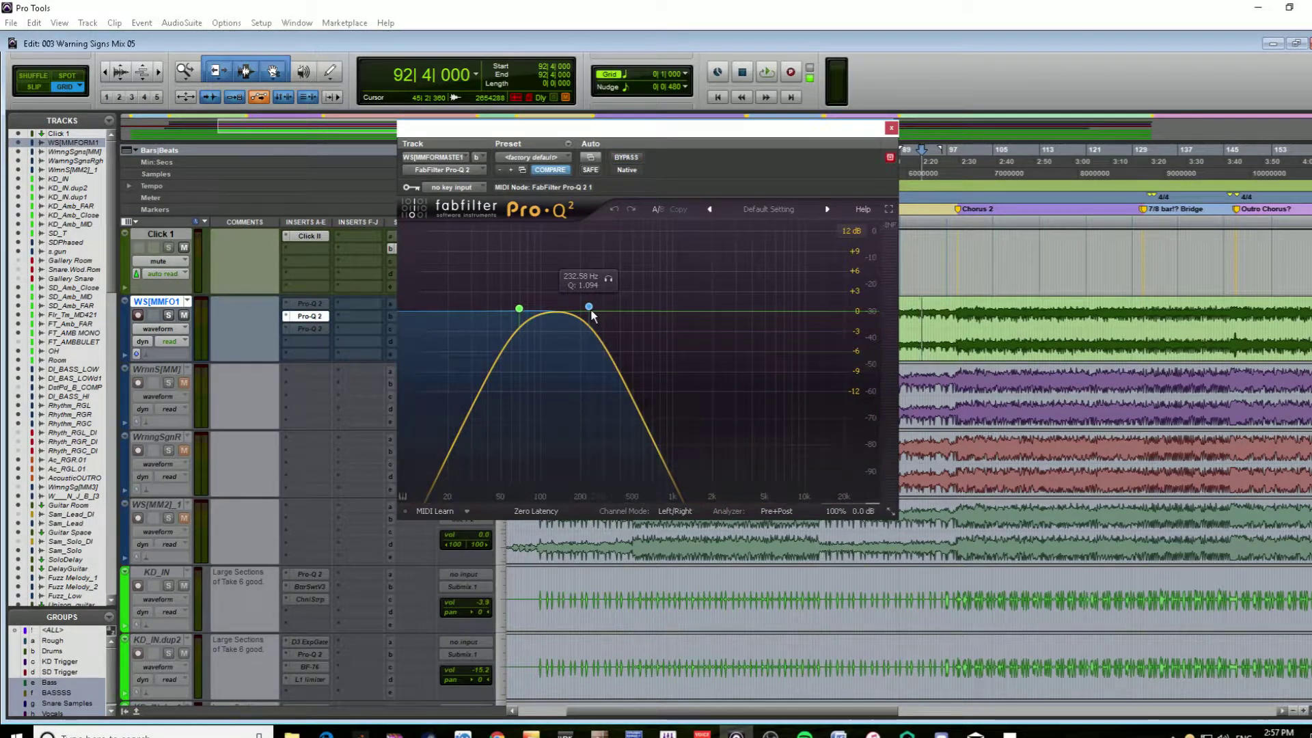
pyautogui.moveTo(586, 314); pyautogui.dragTo(717, 313)
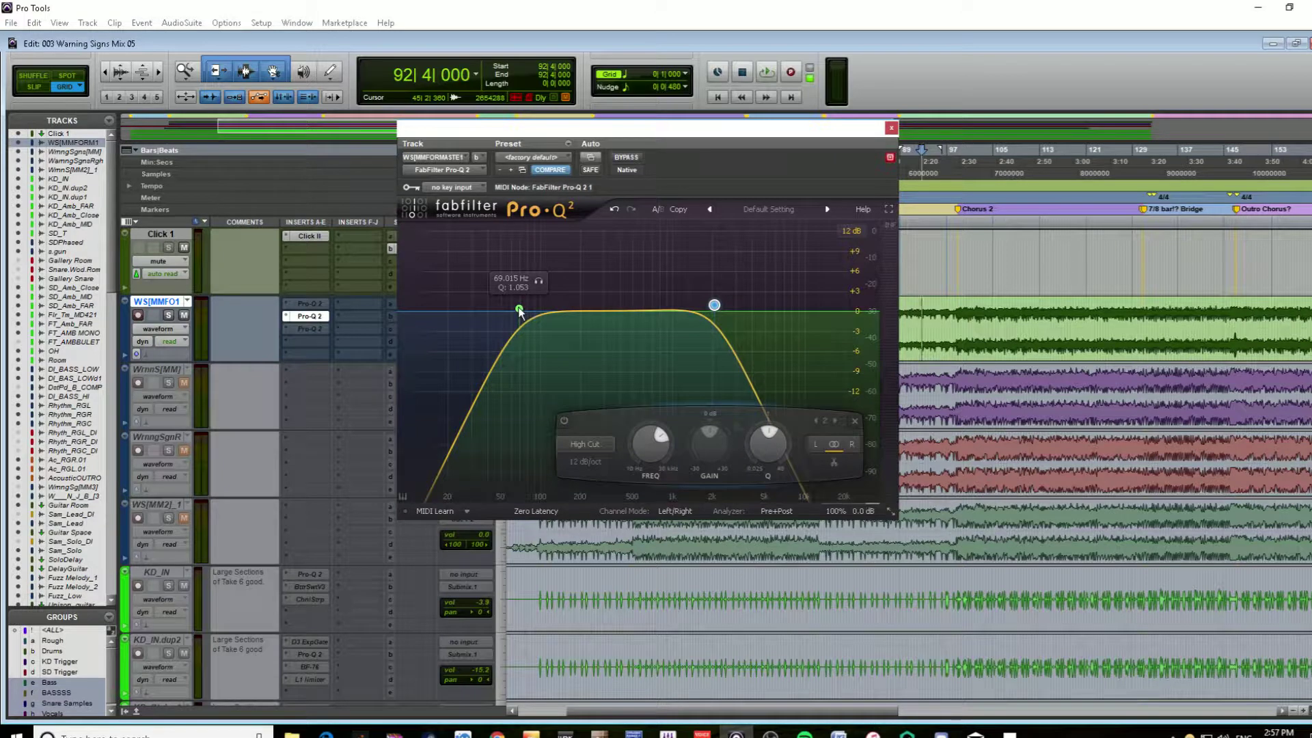
pyautogui.moveTo(520, 310); pyautogui.dragTo(574, 308)
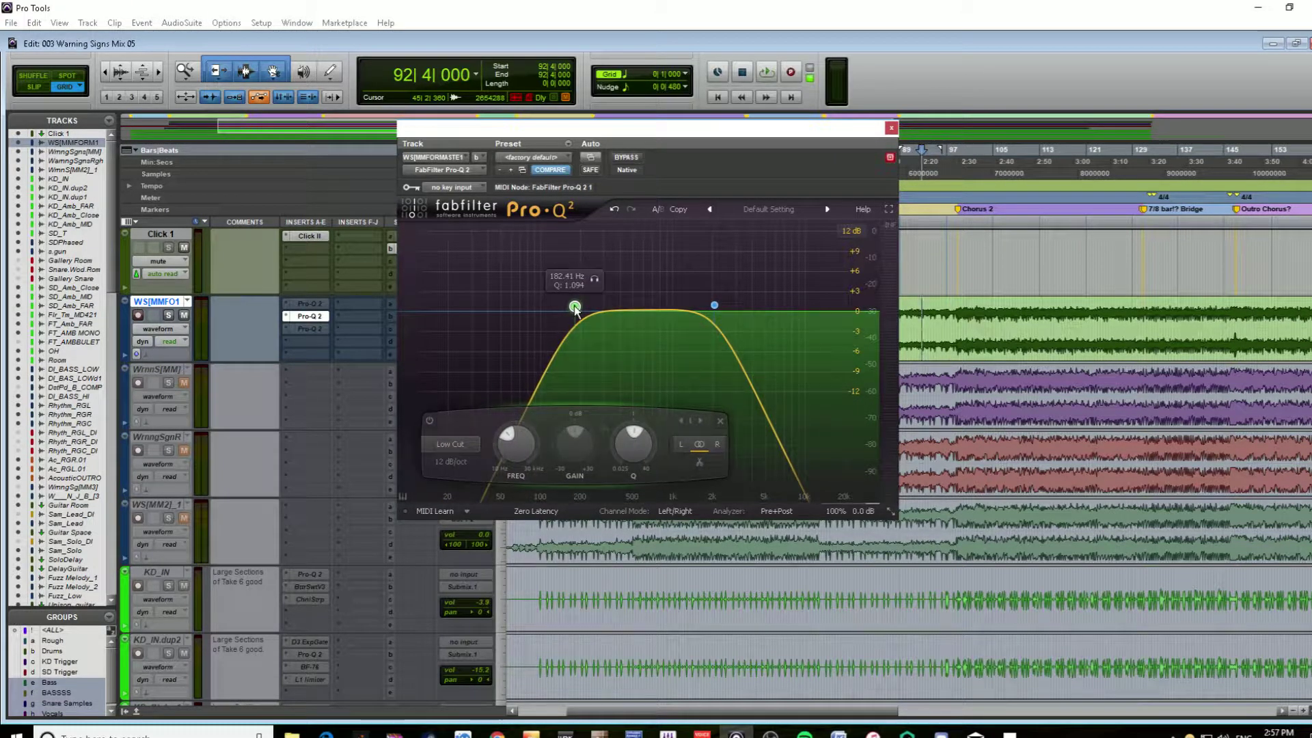
pyautogui.click(715, 303)
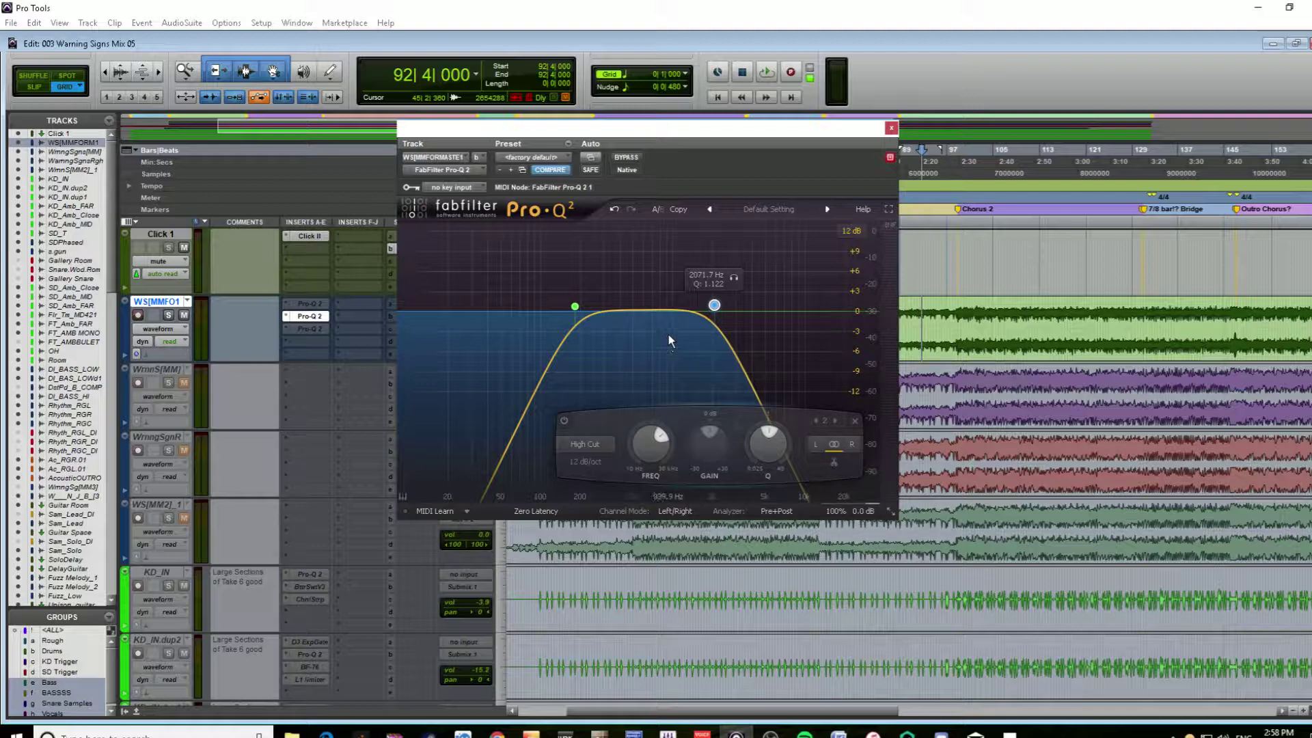
# - Play from bar 92 beat 4 through the second Pro-Q 2 to hear only the midrange
pyautogui.press('space')
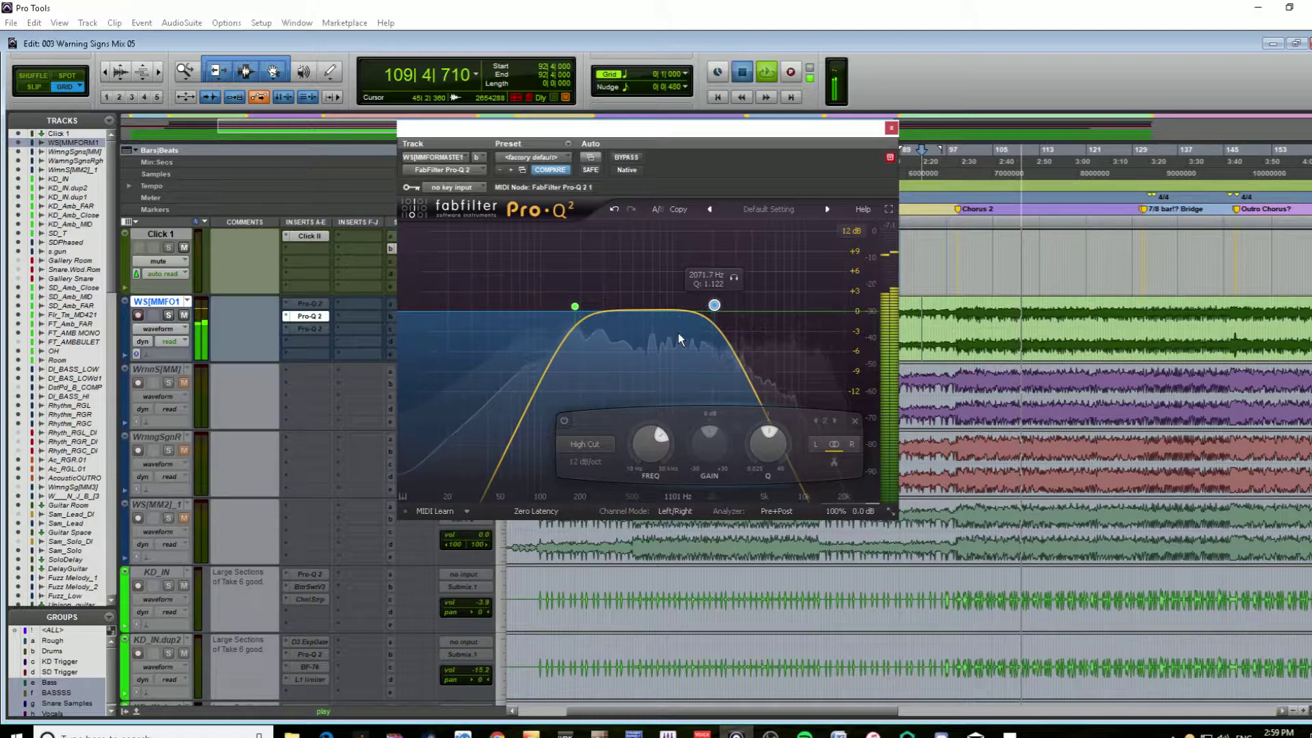
pyautogui.press('space')
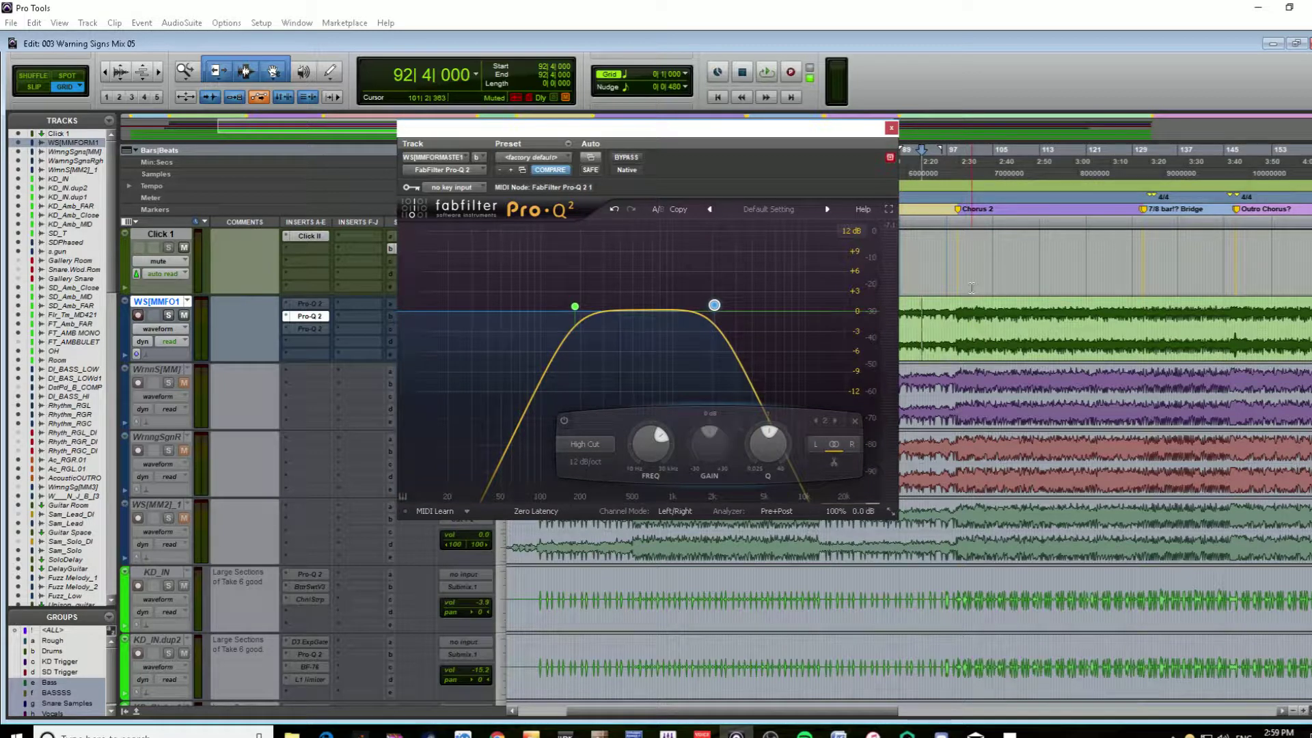
pyautogui.moveTo(728, 313)
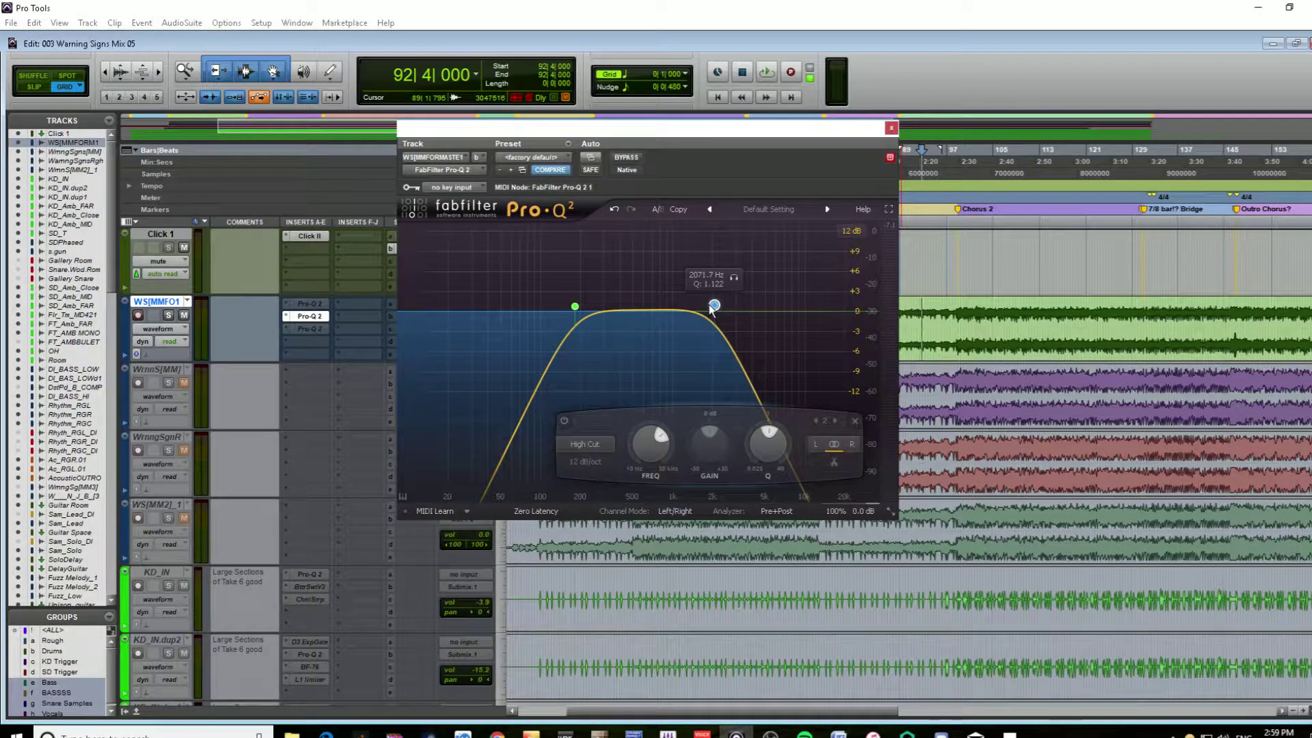
# - Switch from the second to the third Pro-Q 2 and add a low cut at about 2022 Hz
pyautogui.click(306, 326)
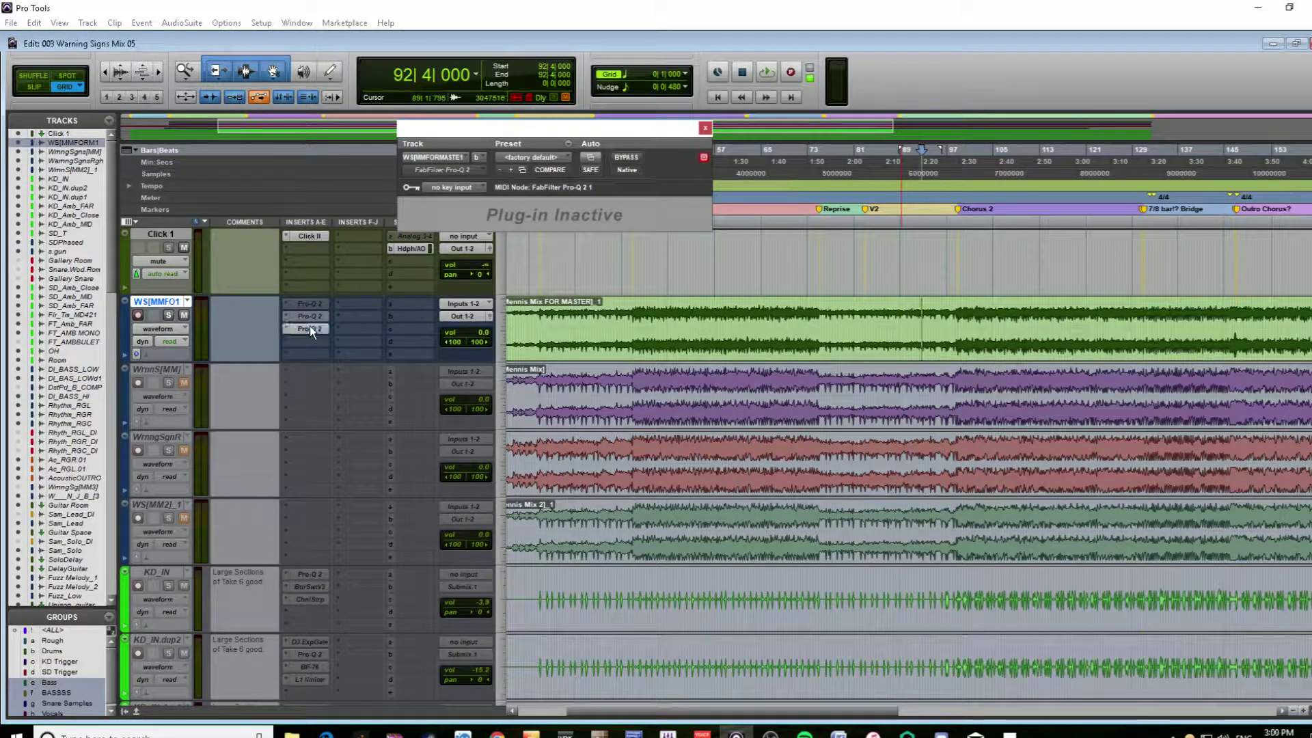
pyautogui.keyDown('ctrl'); pyautogui.keyDown('super'); pyautogui.click(309, 327); pyautogui.keyUp('super'); pyautogui.keyUp('ctrl')
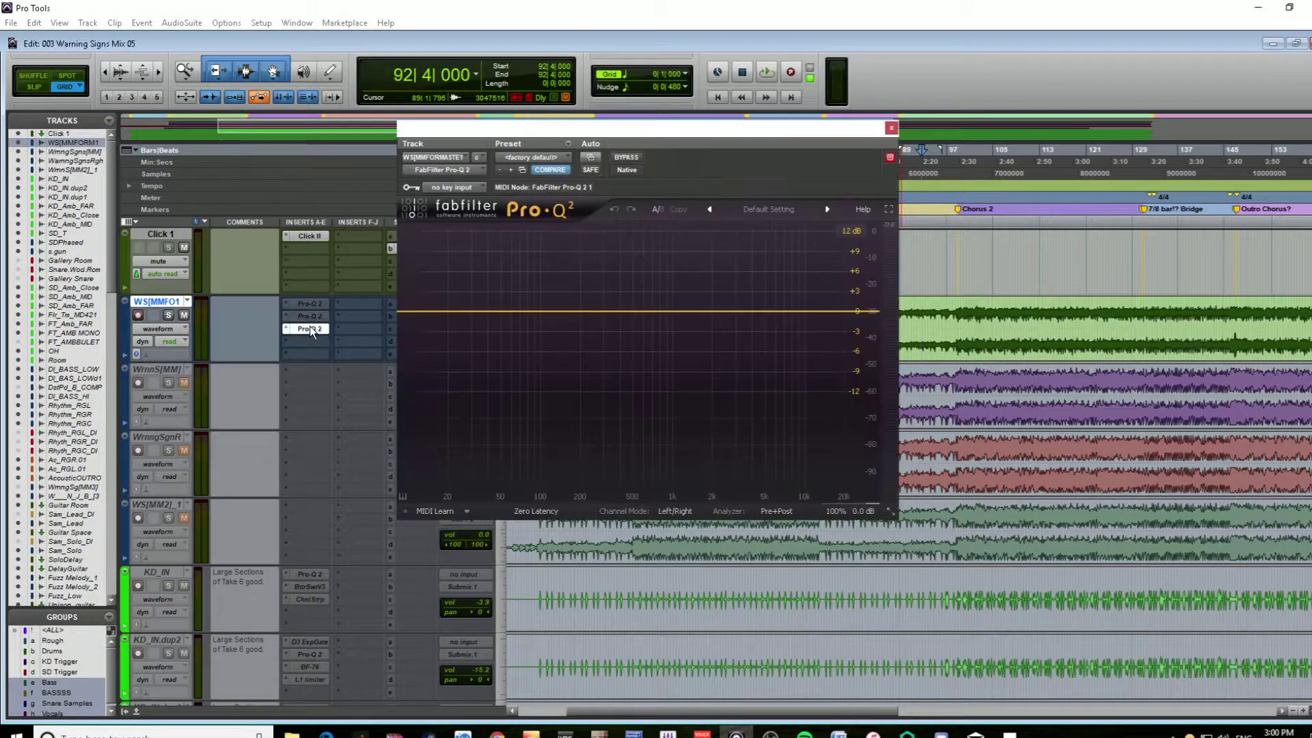
pyautogui.click(407, 315)
pyautogui.moveTo(410, 310); pyautogui.dragTo(712, 306)
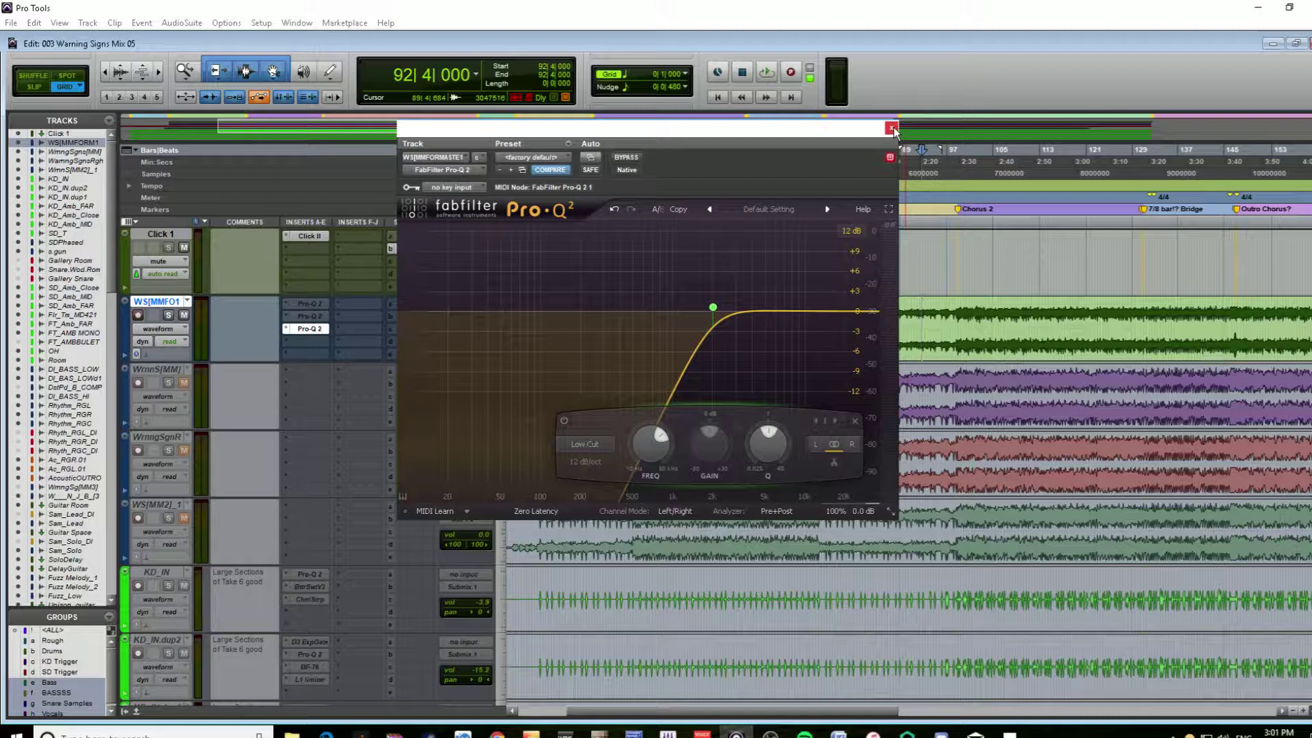
# - Play from bar 92 beat 4 through the third Pro-Q 2 to hear only the high frequencies
pyautogui.press('space')
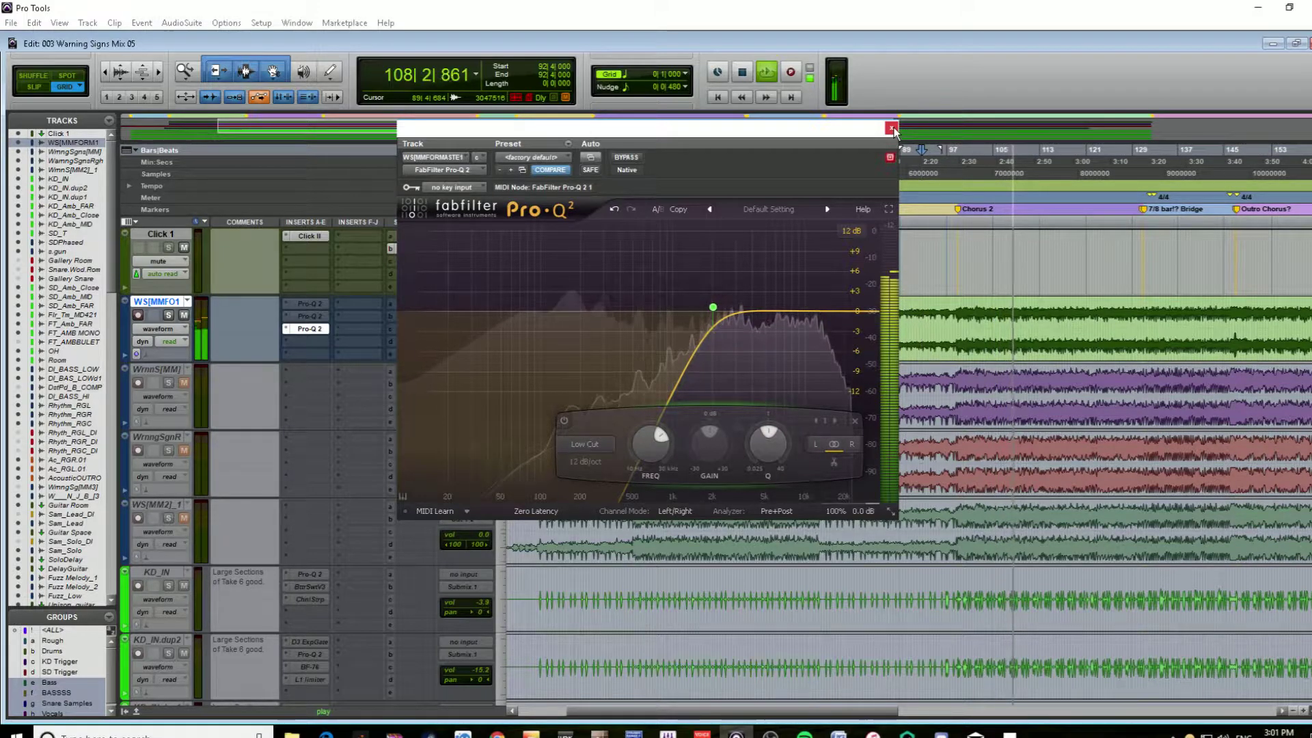
pyautogui.click(789, 318)
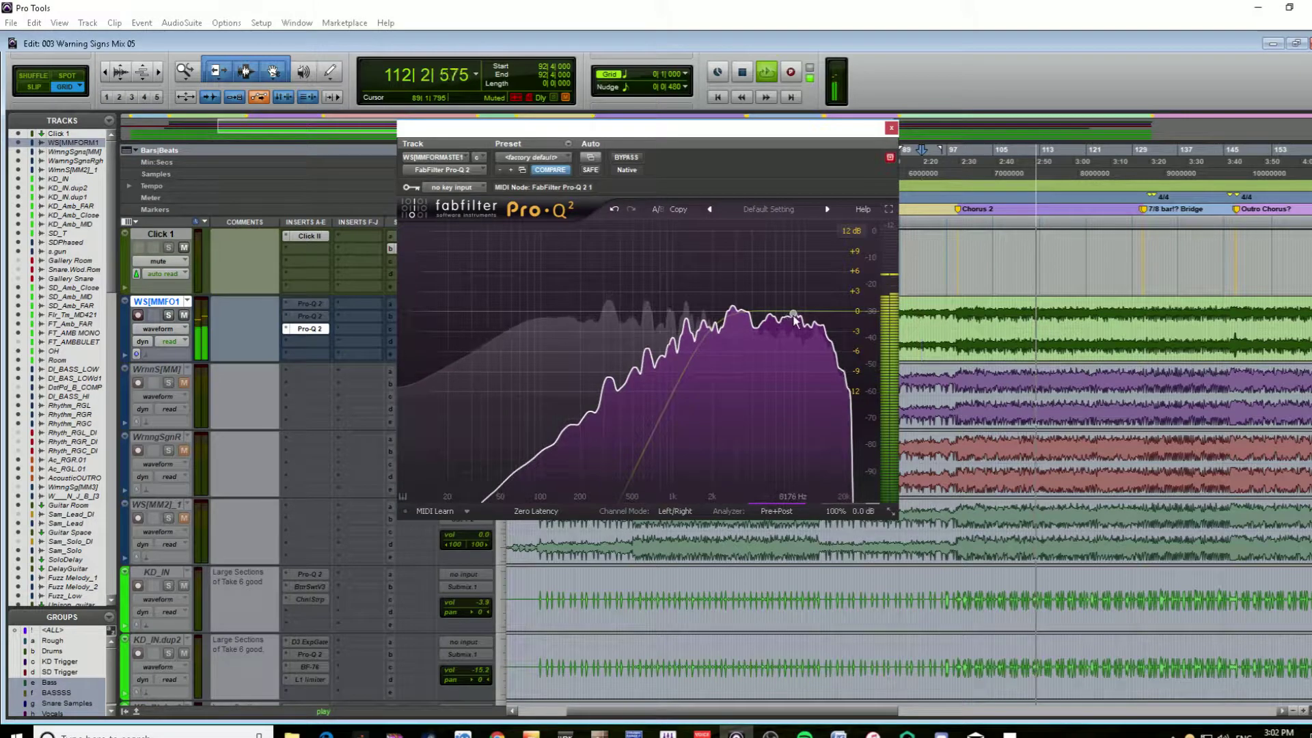
pyautogui.press('space')
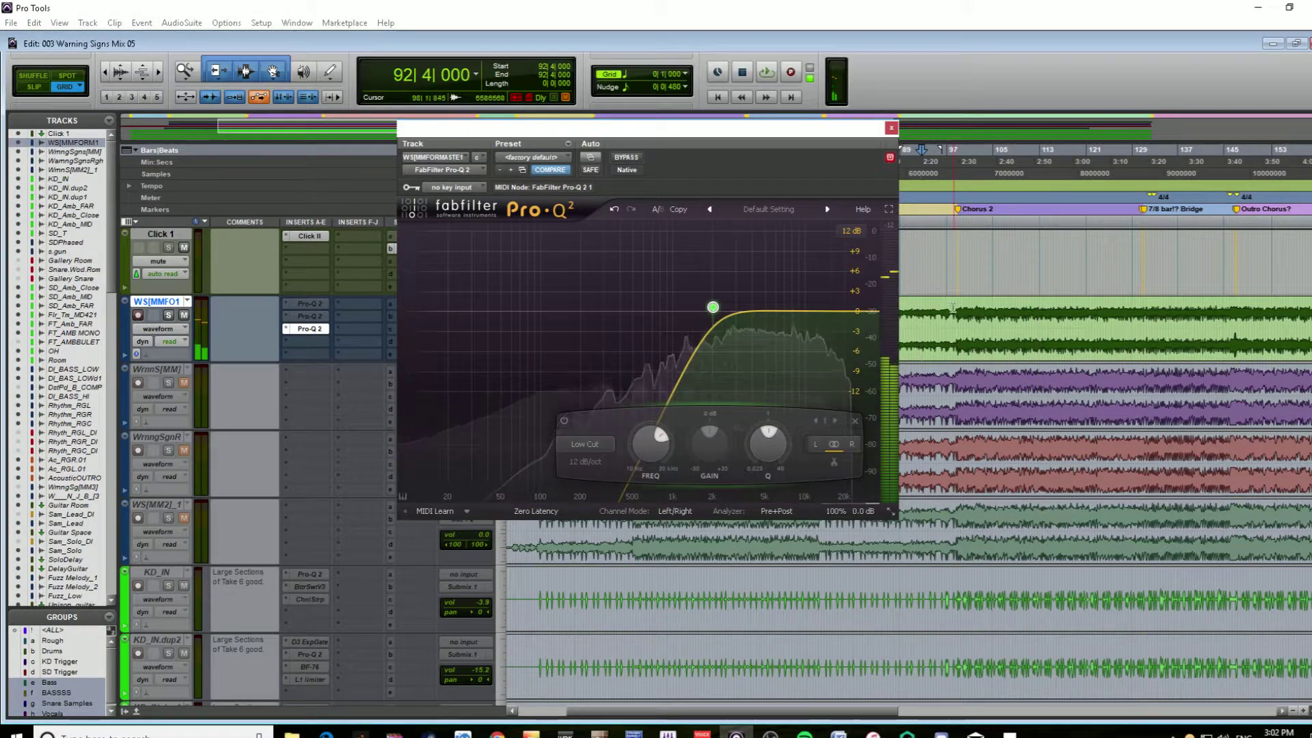
# - Select about 9 bars of the mix-for-master clip across the Chorus 2 transition, starting at bar 93 beat 4
pyautogui.click(994, 352)
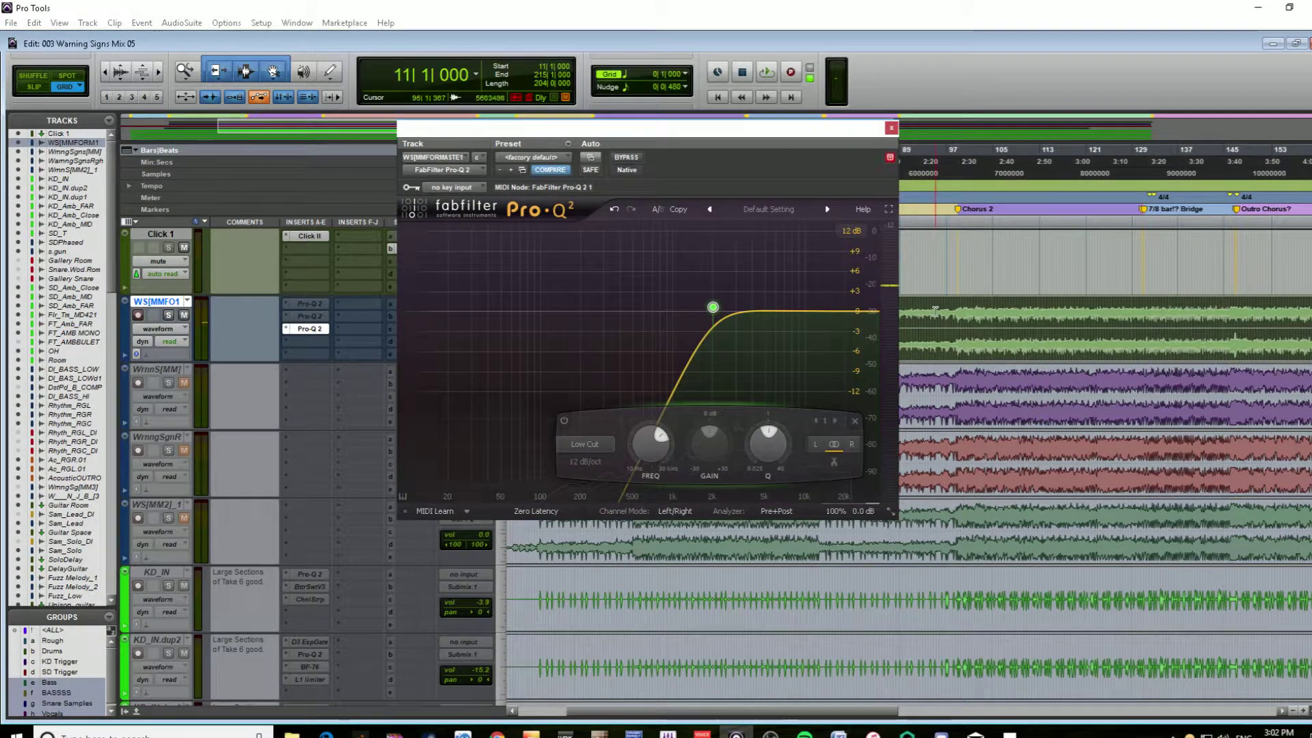
pyautogui.moveTo(932, 305); pyautogui.dragTo(975, 329)
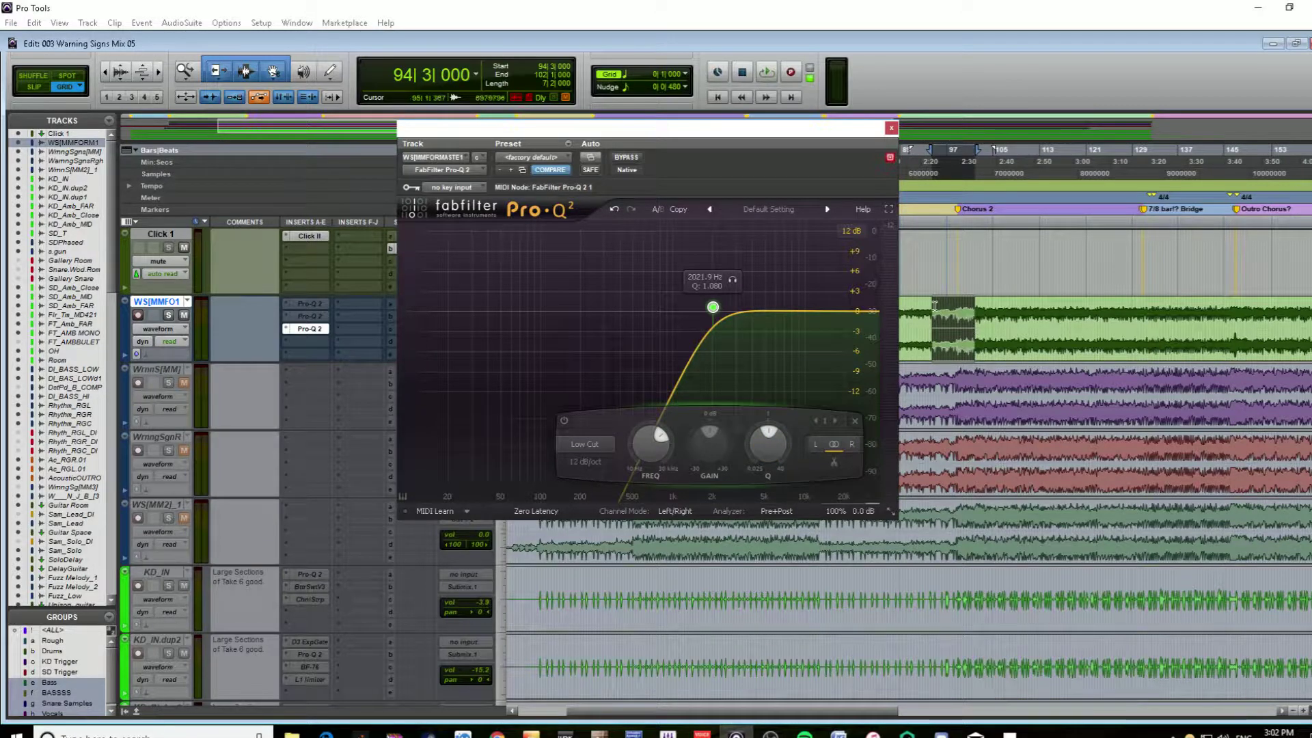
pyautogui.moveTo(928, 308); pyautogui.dragTo(969, 309)
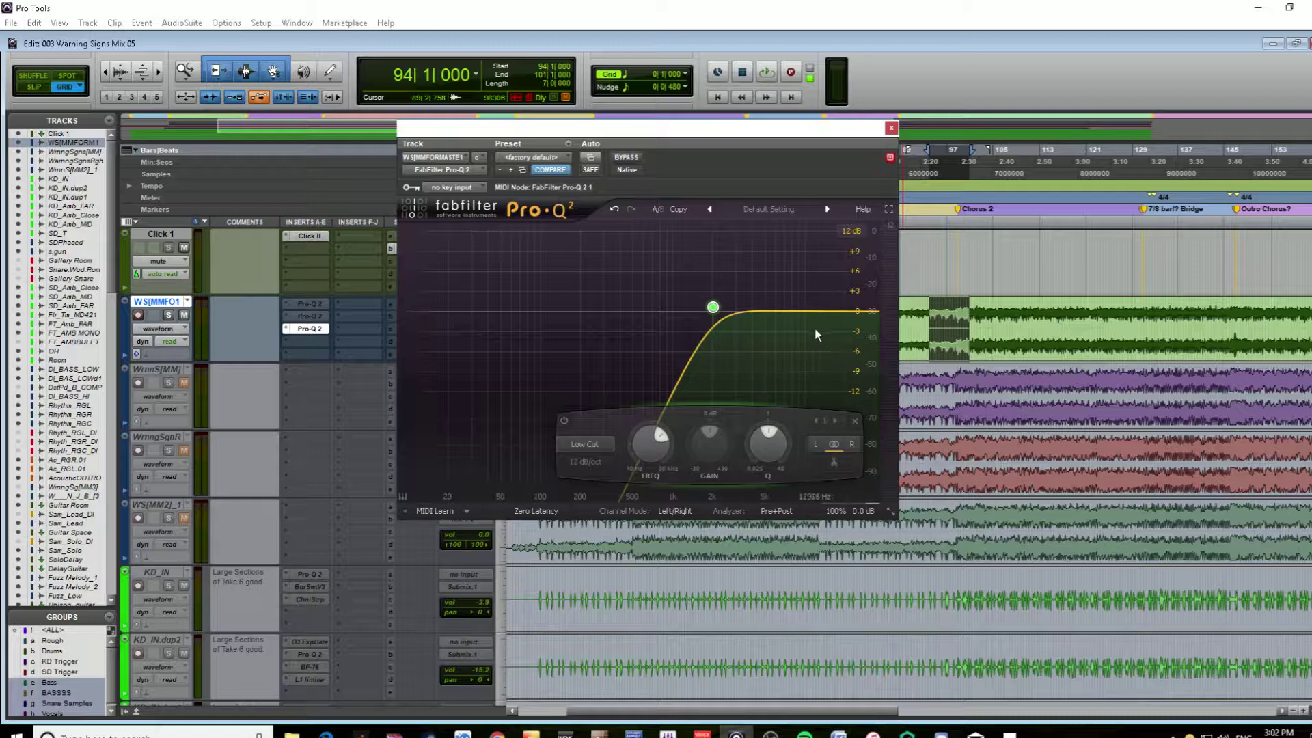
pyautogui.click(927, 312)
pyautogui.moveTo(928, 312); pyautogui.dragTo(985, 312)
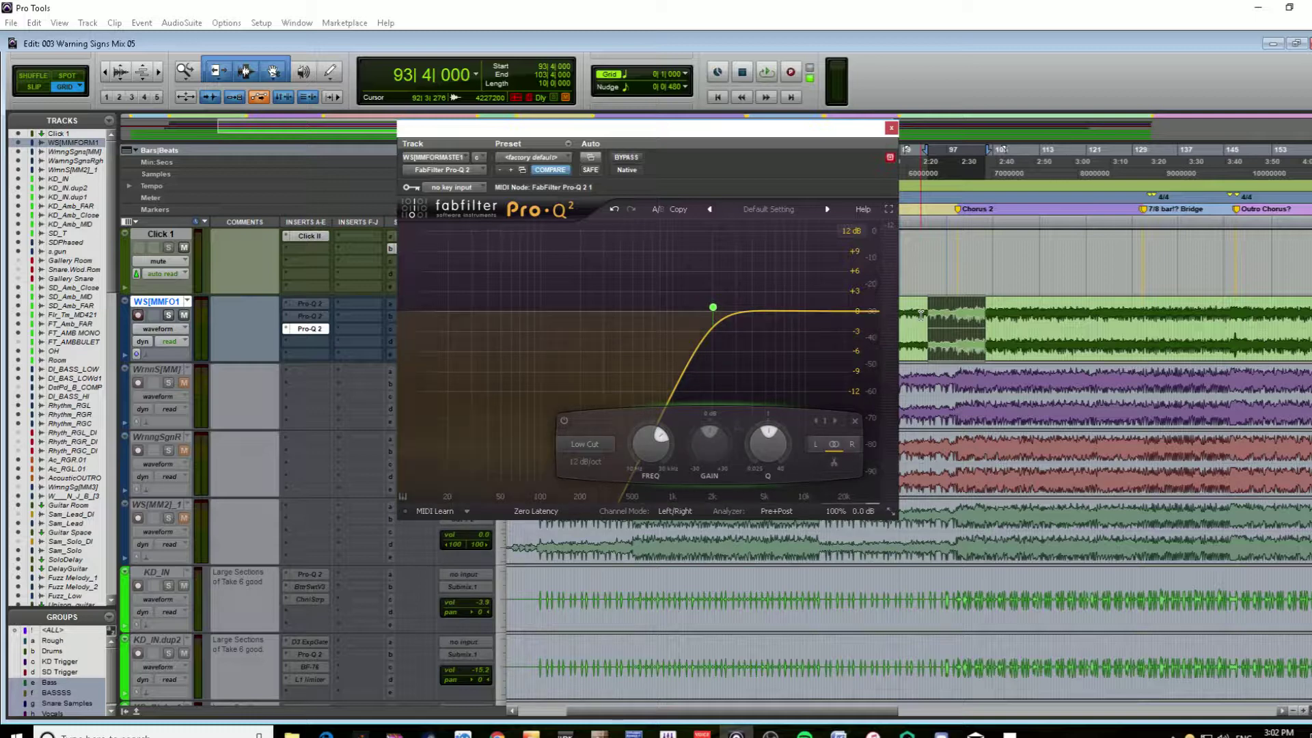
pyautogui.moveTo(928, 315); pyautogui.dragTo(981, 324)
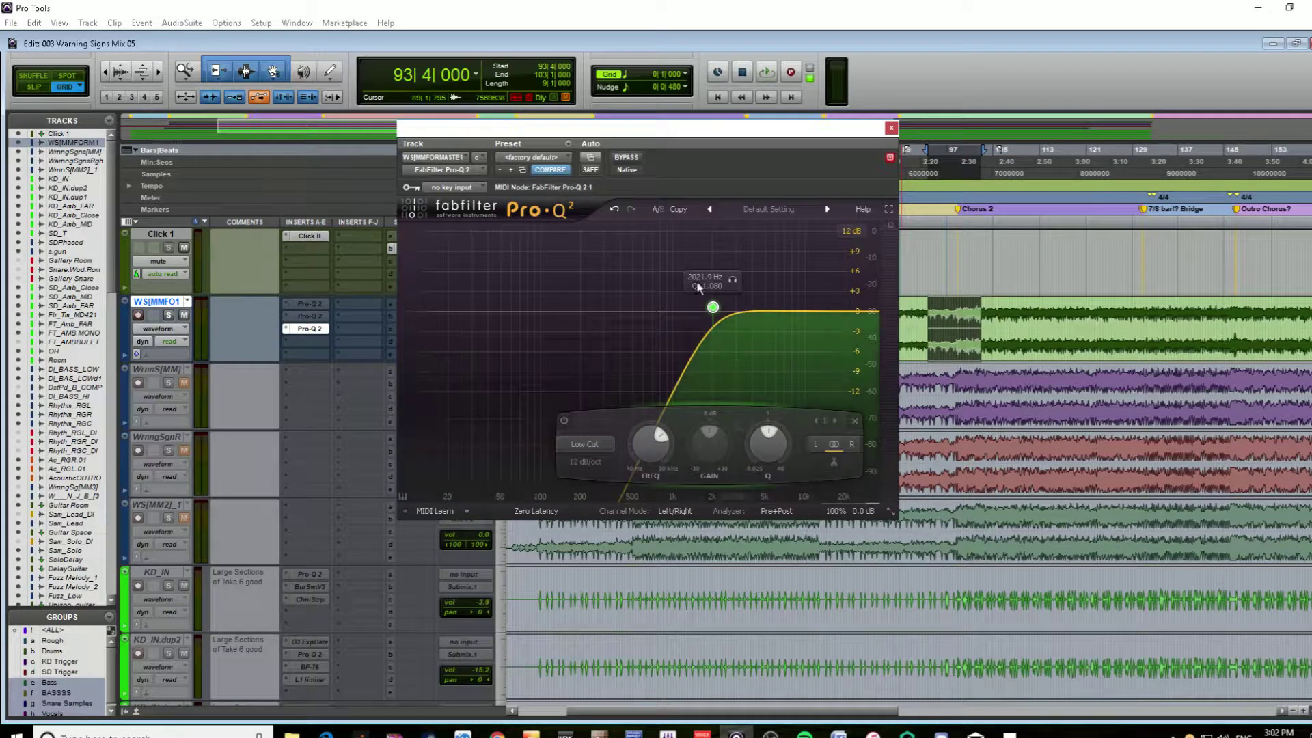
# - Deactivate and close the third Pro-Q 2, and select the mix-for-master clip from bar 93 beat 4 to bar 104 beat 2
pyautogui.click(310, 340)
pyautogui.keyDown('ctrl'); pyautogui.keyDown('super'); pyautogui.click(305, 331); pyautogui.keyUp('super'); pyautogui.keyUp('ctrl')
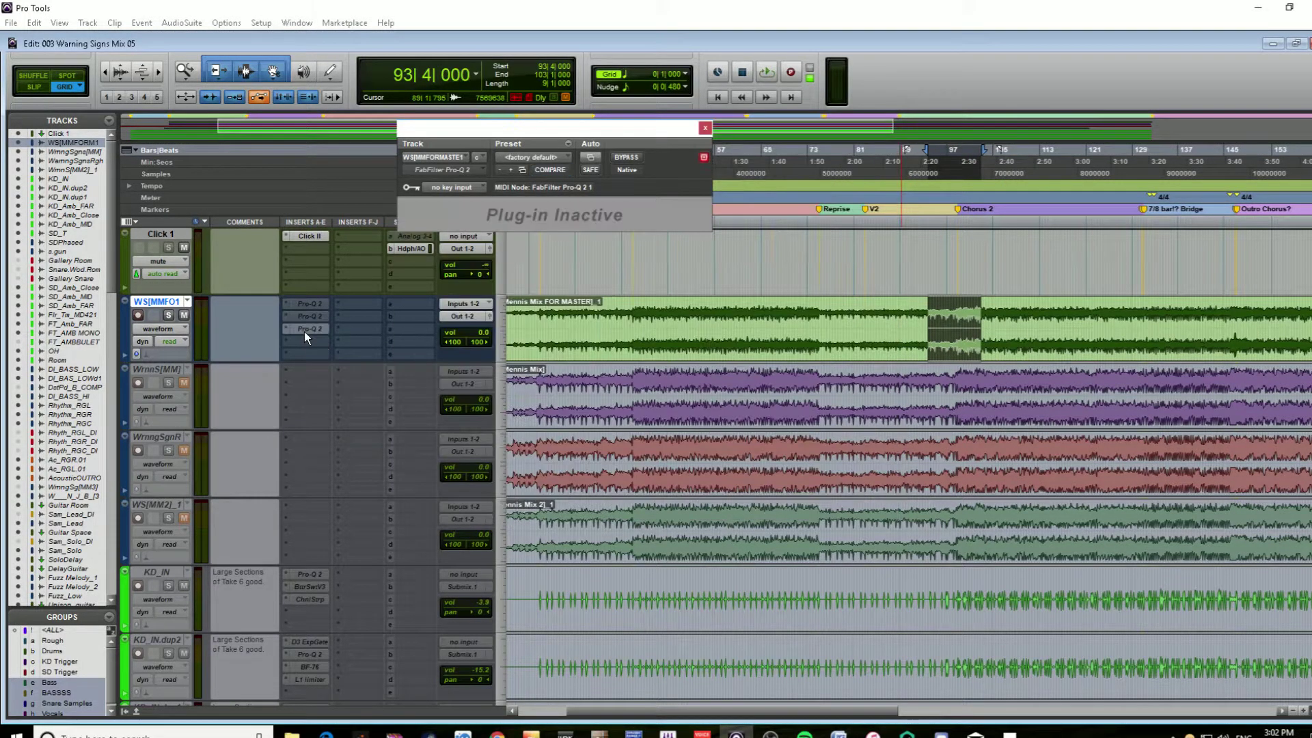
pyautogui.click(703, 129)
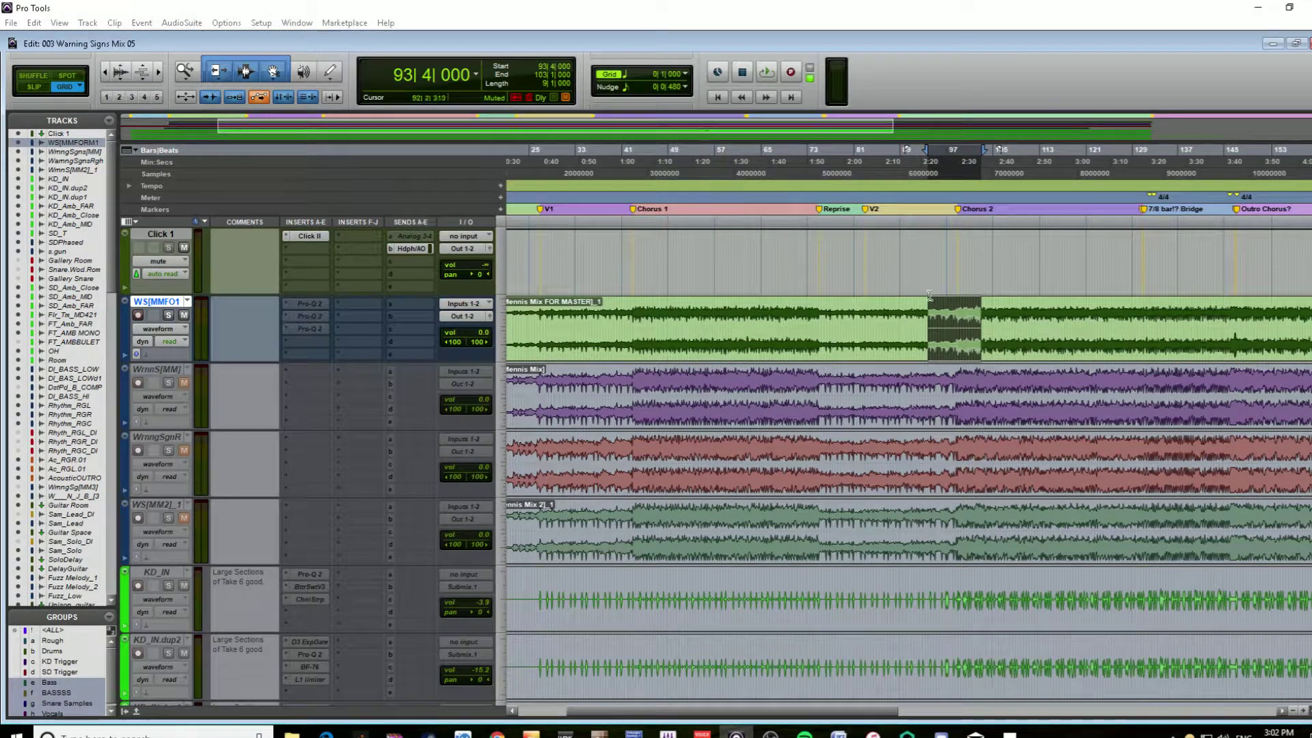
pyautogui.moveTo(928, 316); pyautogui.dragTo(994, 318)
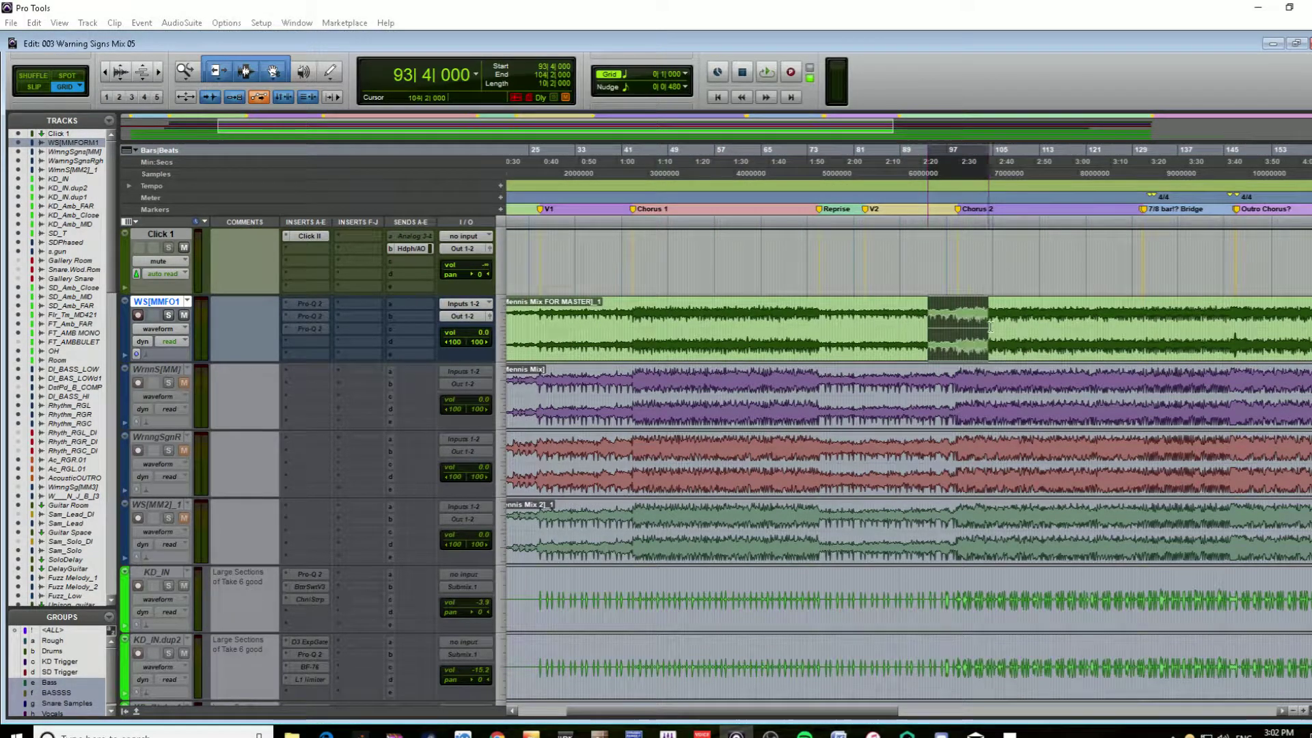